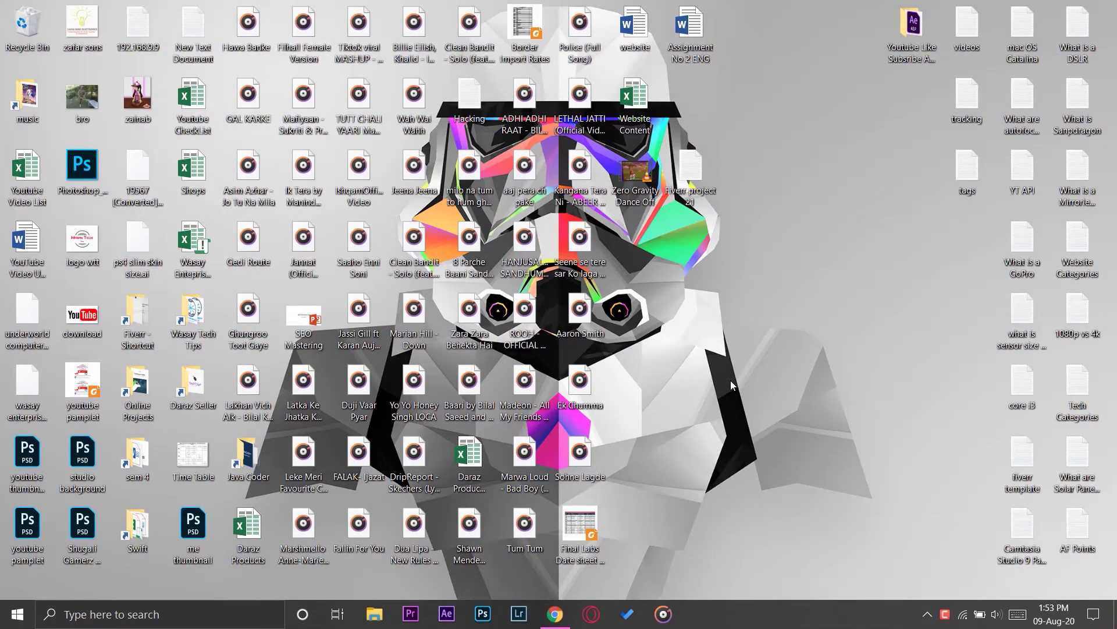
- Open the site's Domains settings and show the actions menu for wasaytechtips.com
left_click(562, 624)
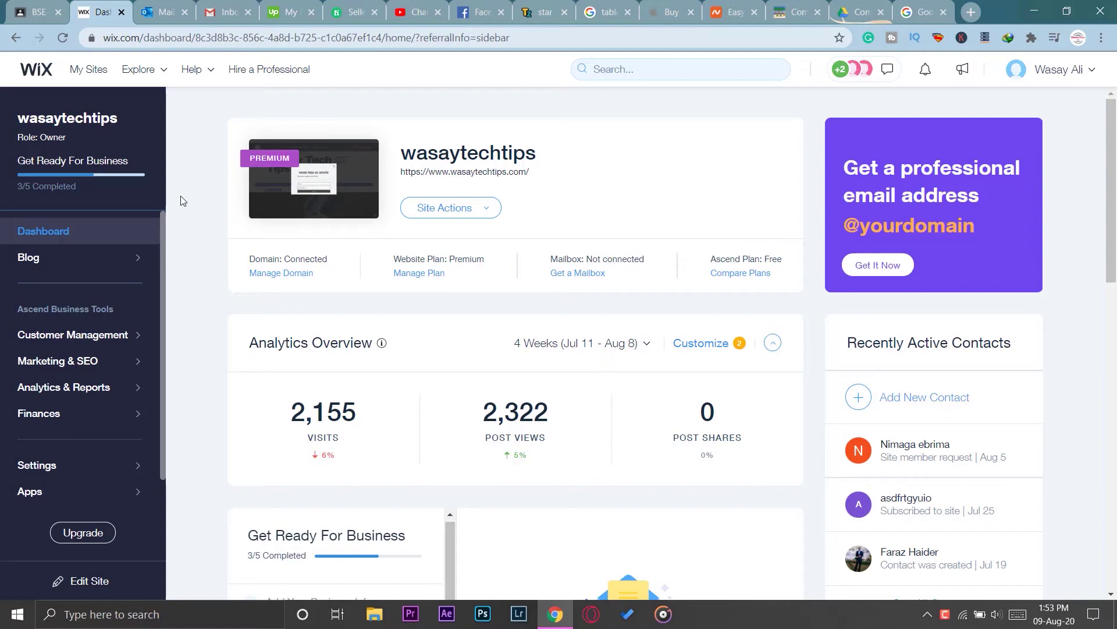
left_click(63, 472)
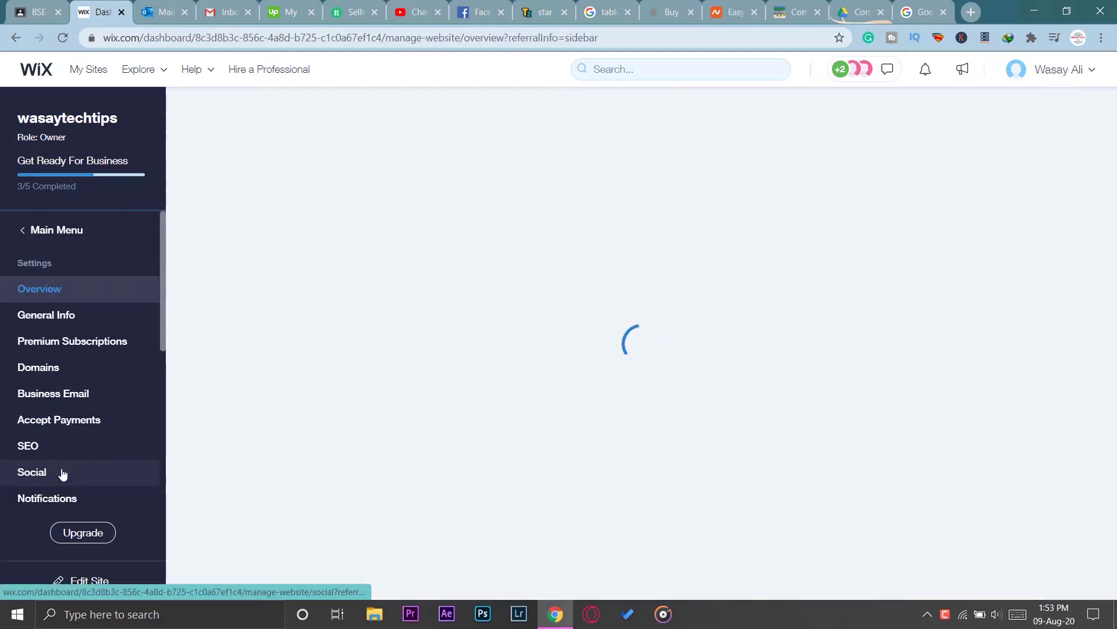
left_click(48, 371)
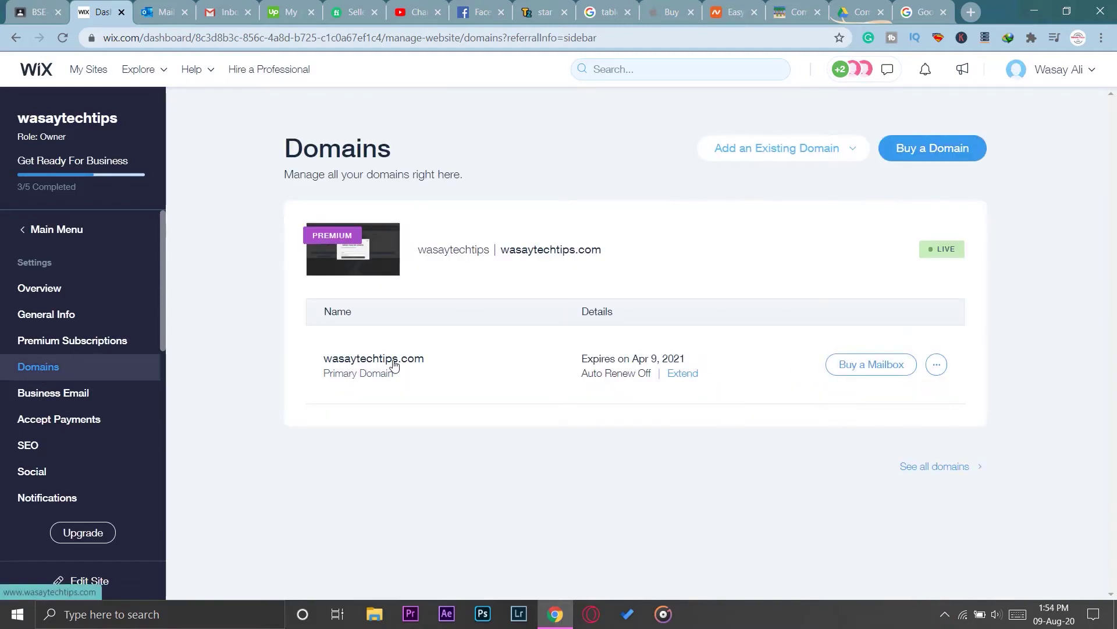
left_click(936, 365)
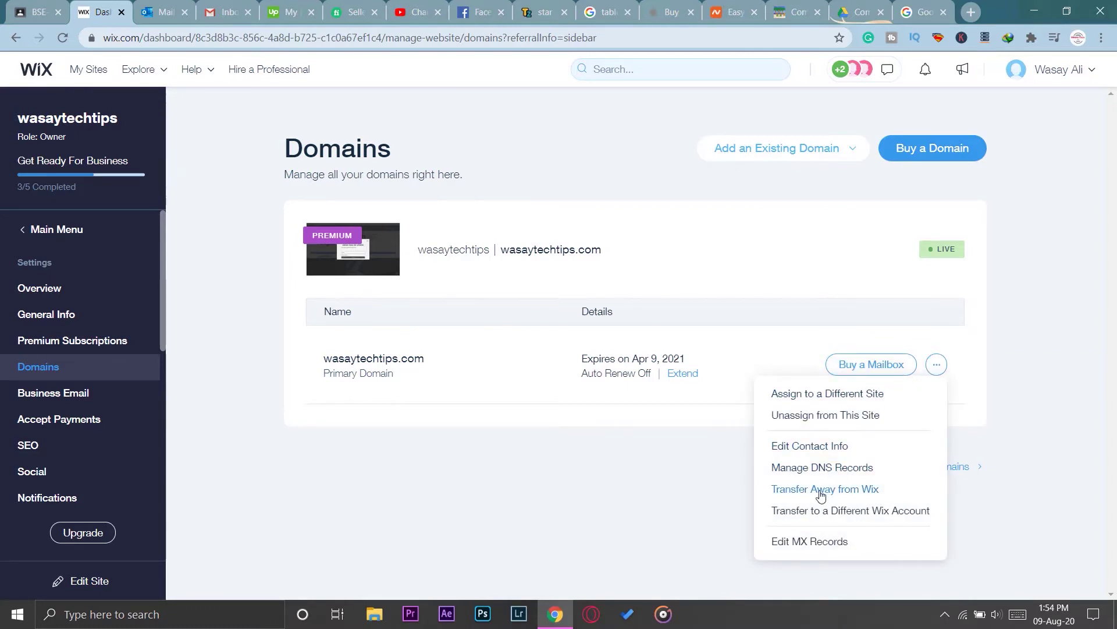
- Start transferring wasaytechtips.com away from Wix and have the authorization code emailed
left_click(853, 492)
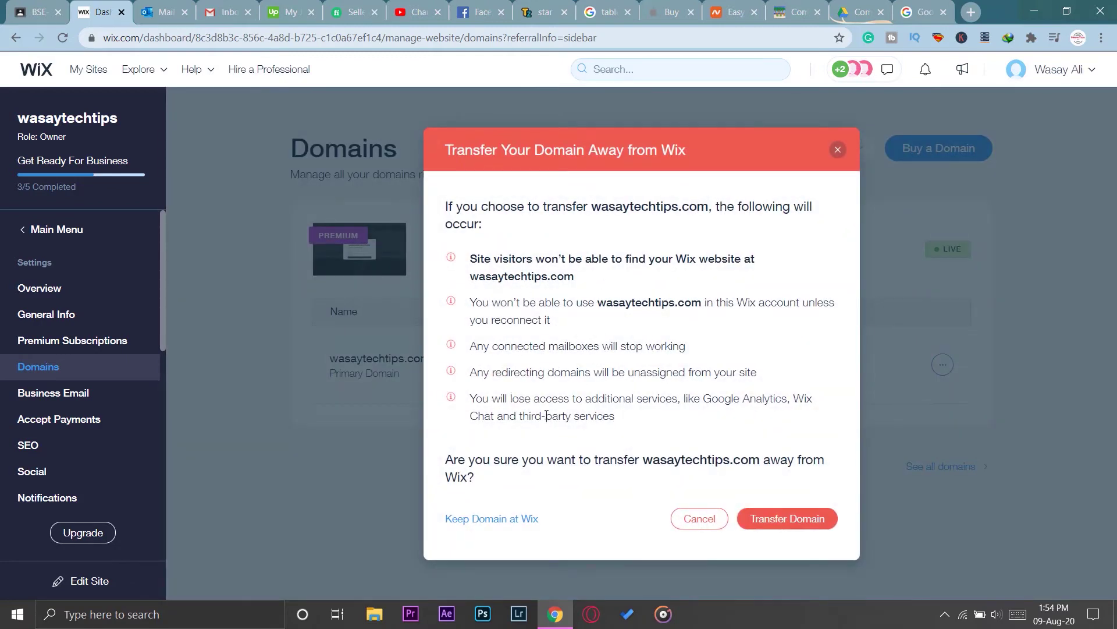
left_click(788, 520)
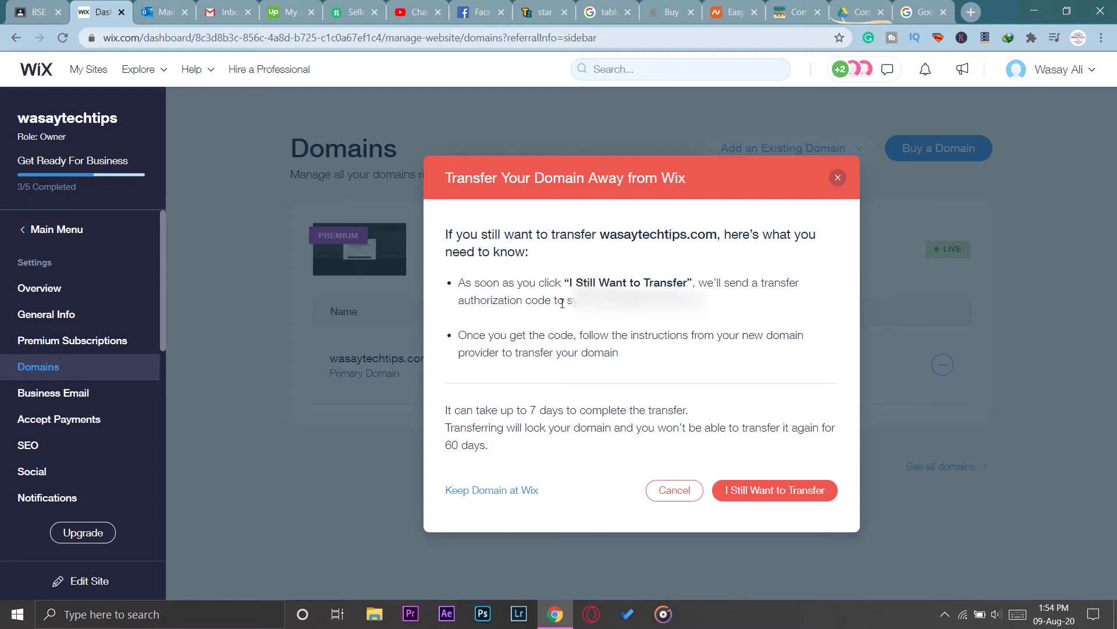
left_click_drag(569, 300, 710, 302)
left_click(742, 315)
left_click(767, 494)
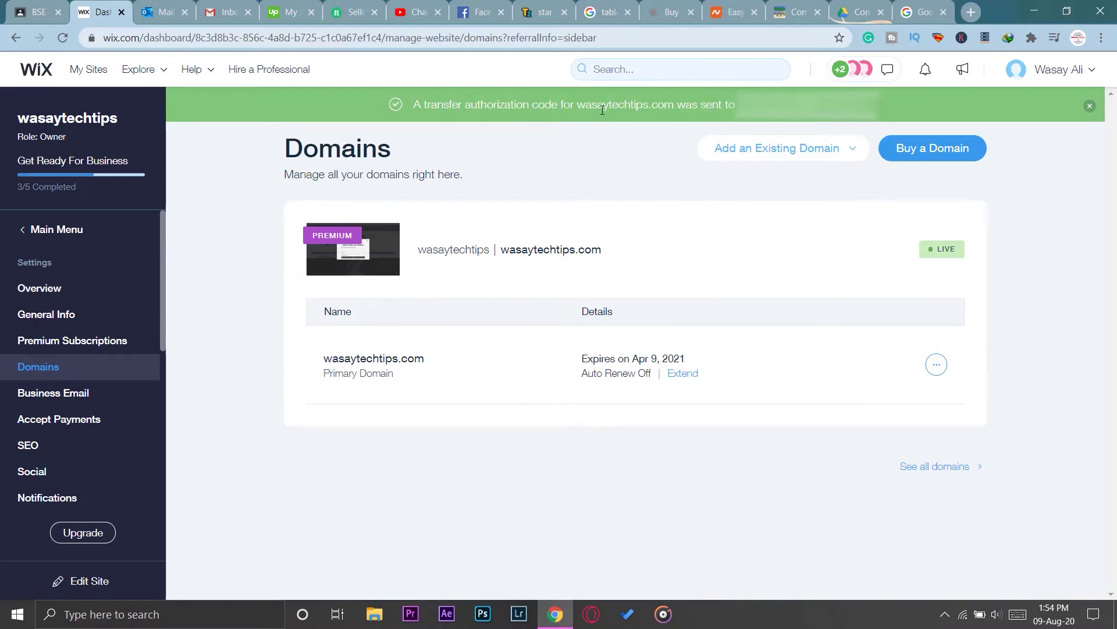
left_click(158, 11)
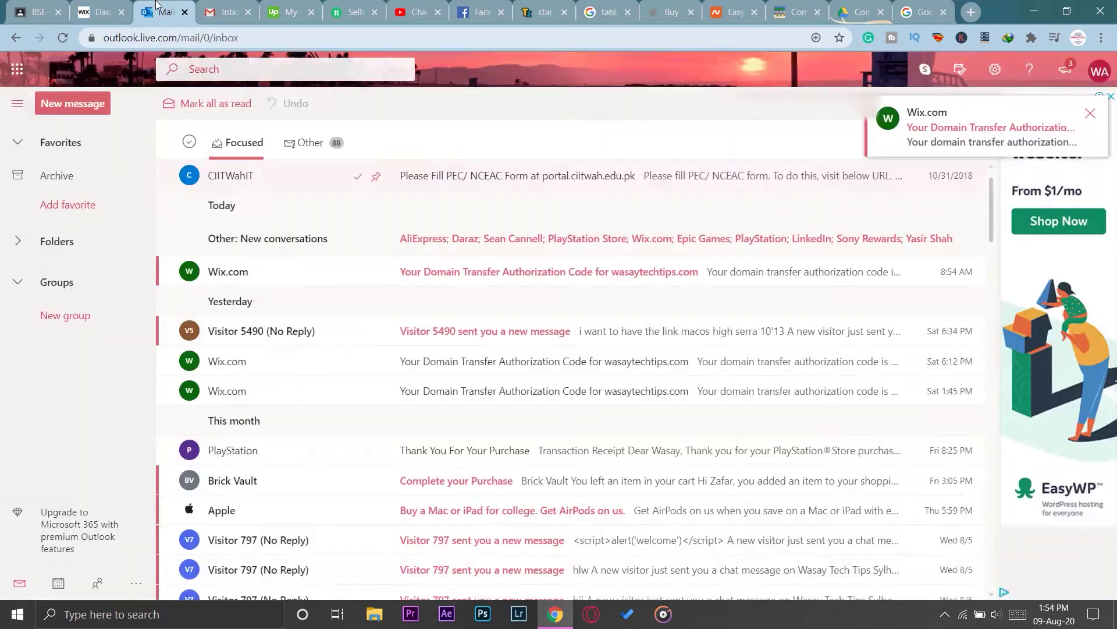
- Open the Wix authorization code email in Outlook and find the transfer code
left_click(220, 274)
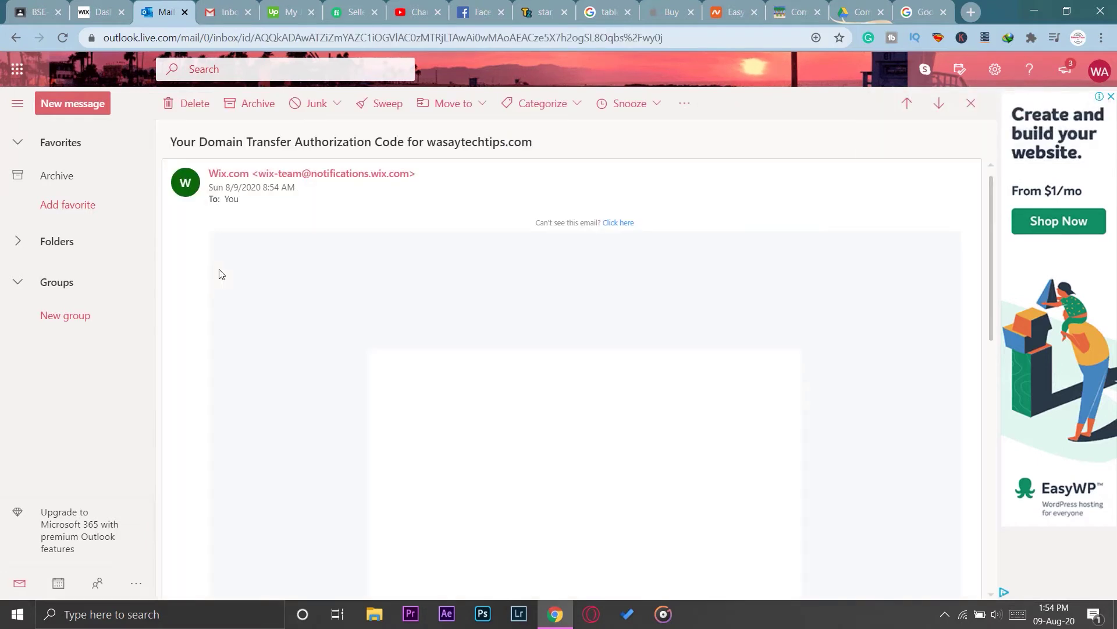
left_click(1056, 527)
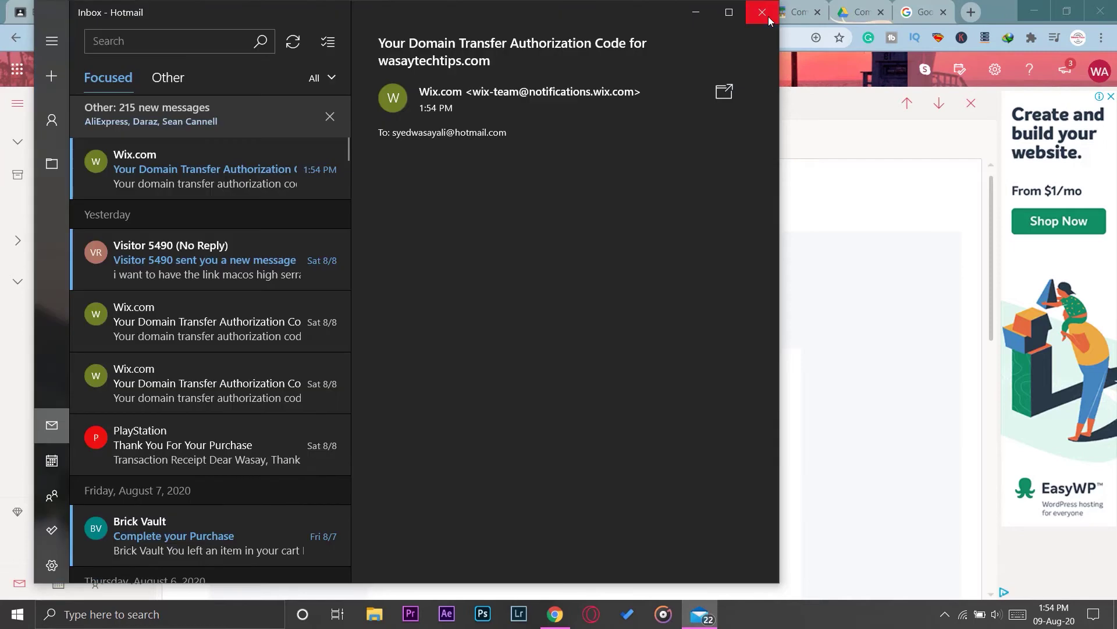
left_click(763, 12)
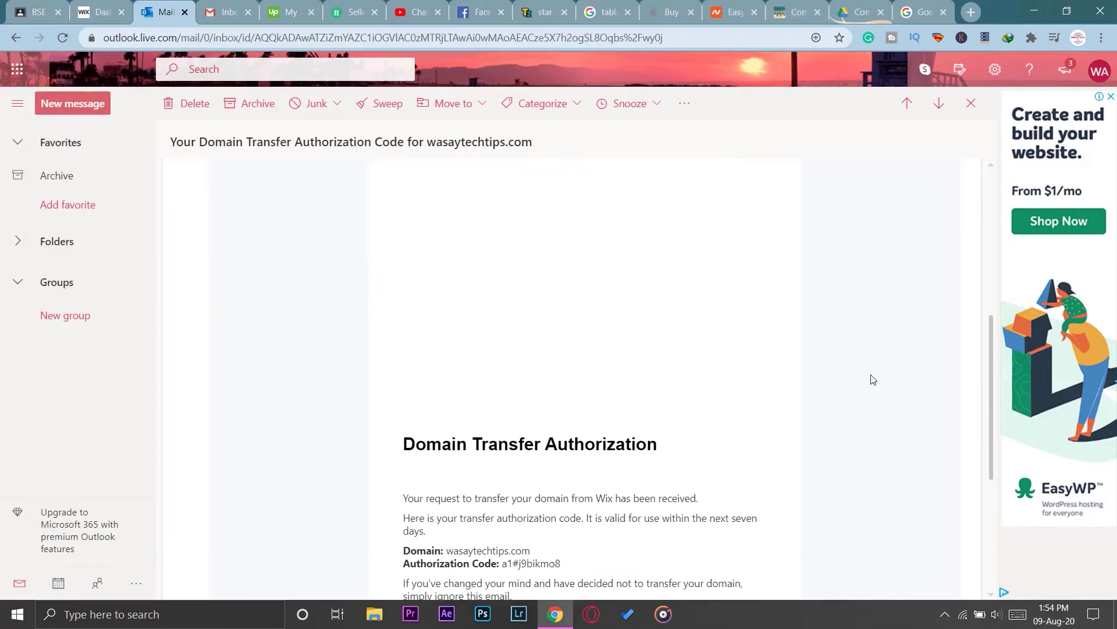
scroll(873, 379, "down", 4)
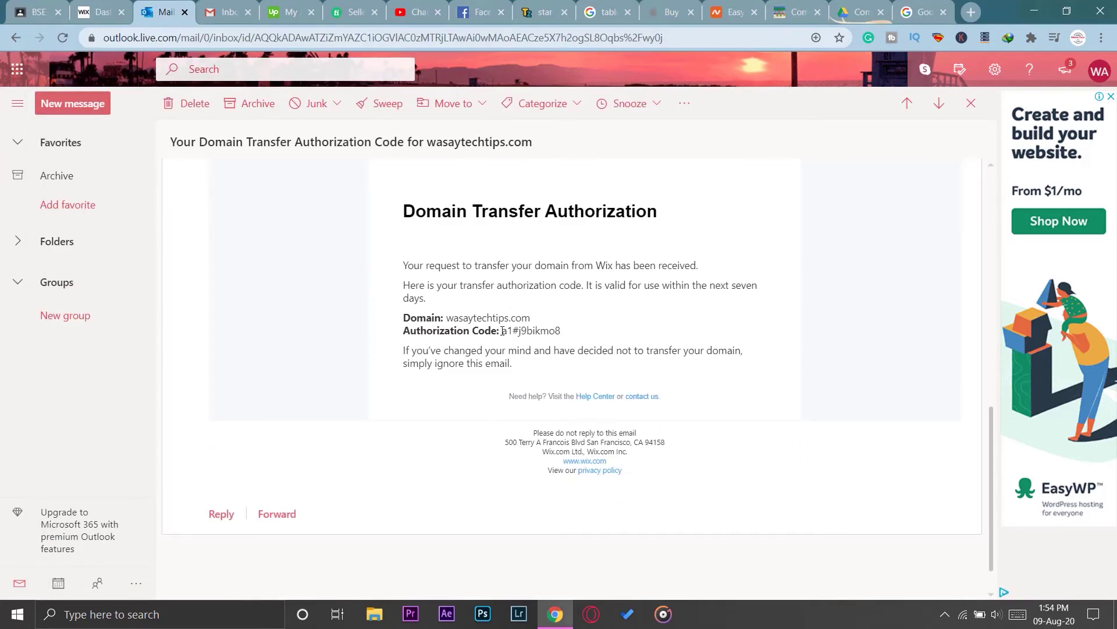
left_click_drag(503, 331, 555, 326)
left_click(508, 321)
left_click(919, 11)
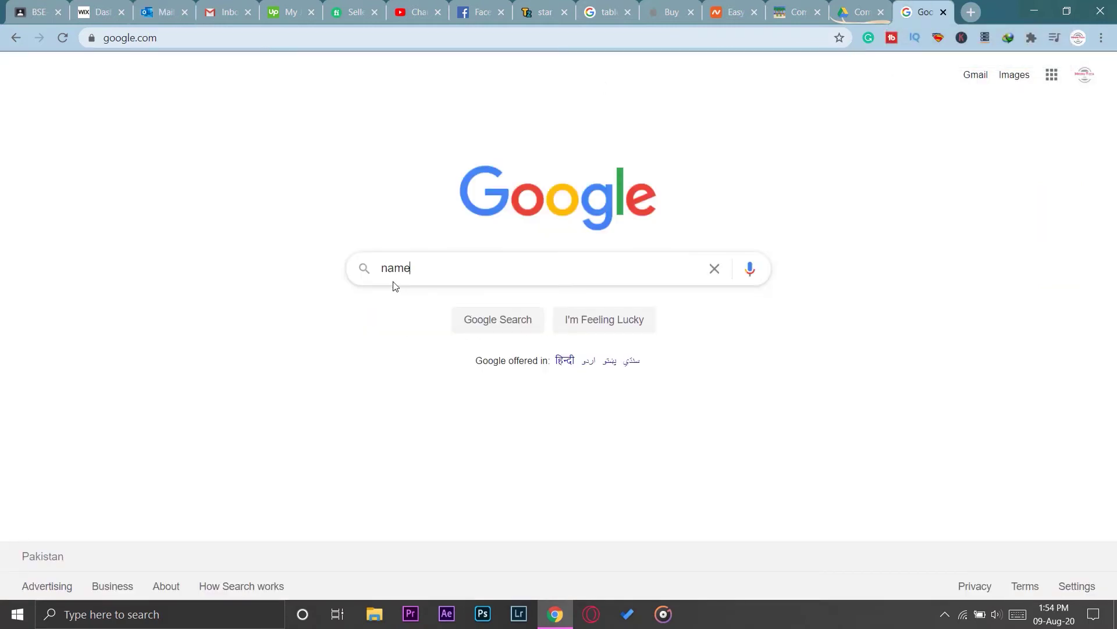
- Search Google for 'namecheap domain transfer' and open Namecheap's Easy Domain Transfer page
type("namecheap d")
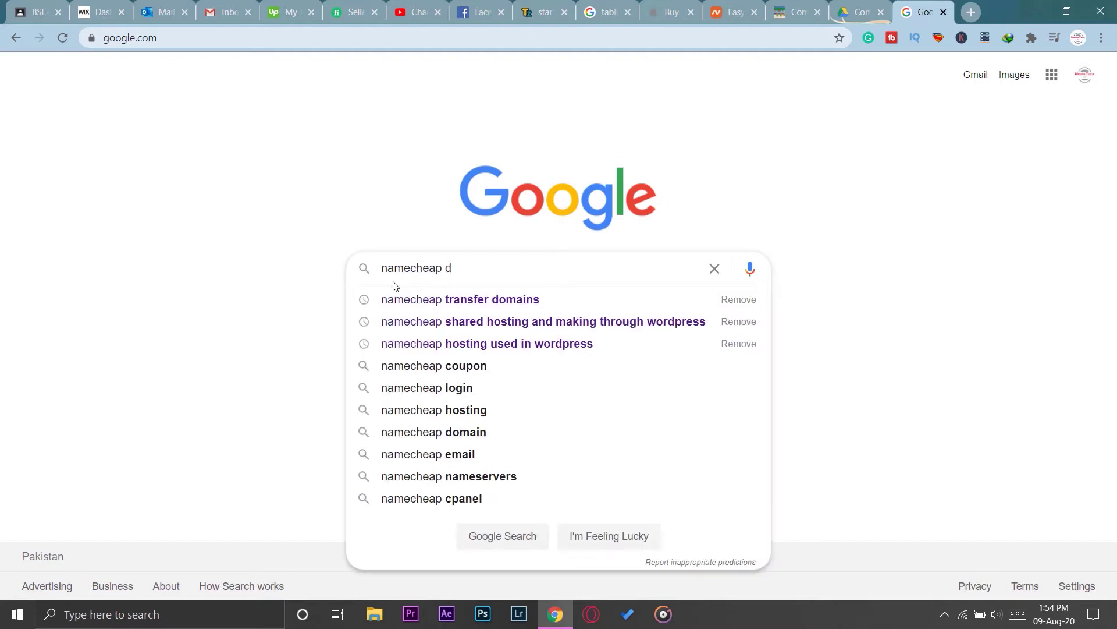
type("omain r")
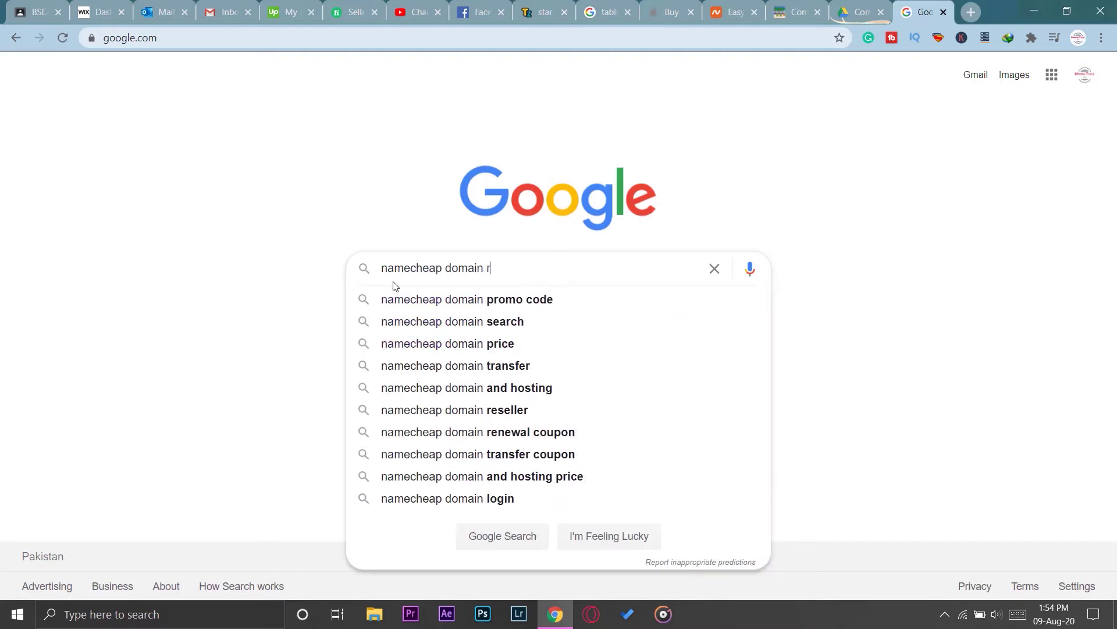
key("BackSpace")
type("tran")
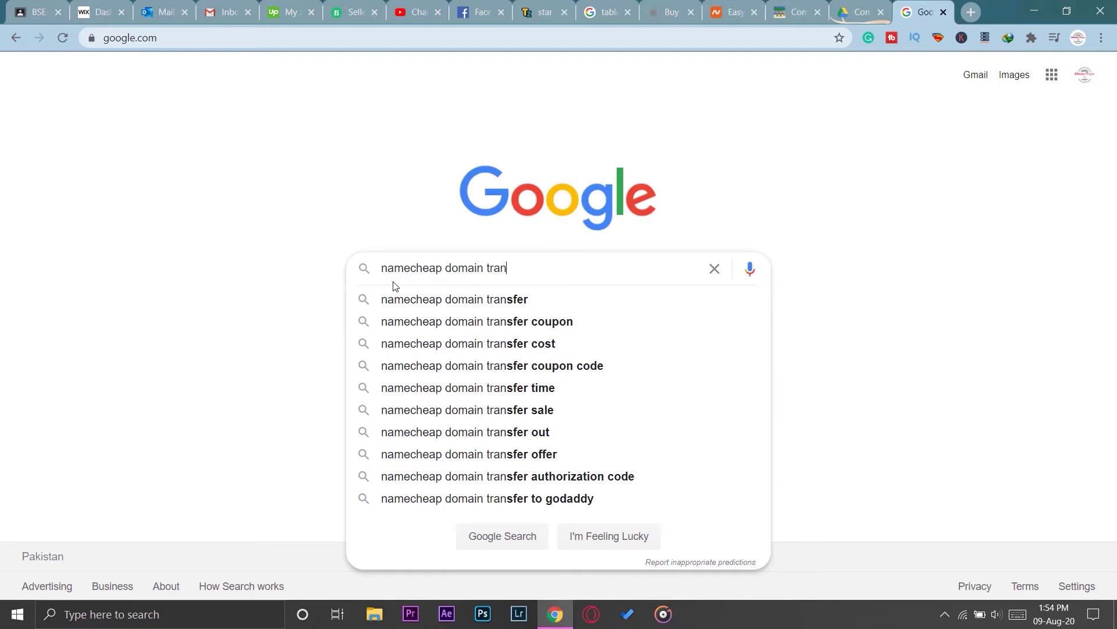
left_click(483, 301)
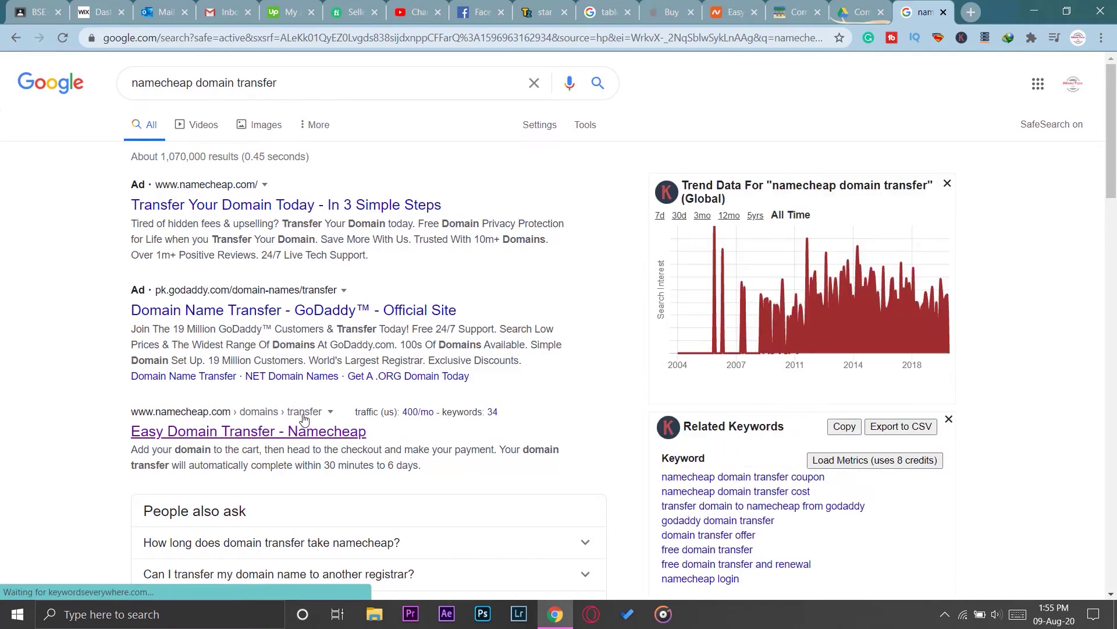
left_click(274, 439)
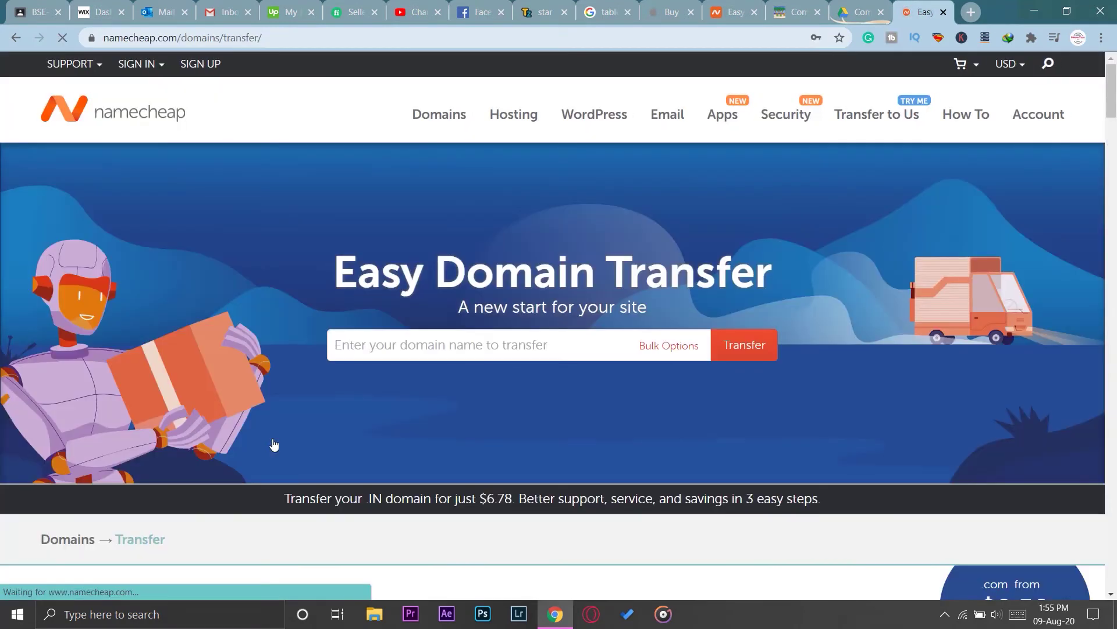
- Sign in to Namecheap with the saved credentials and go to the Transfer to Us page
left_click(140, 63)
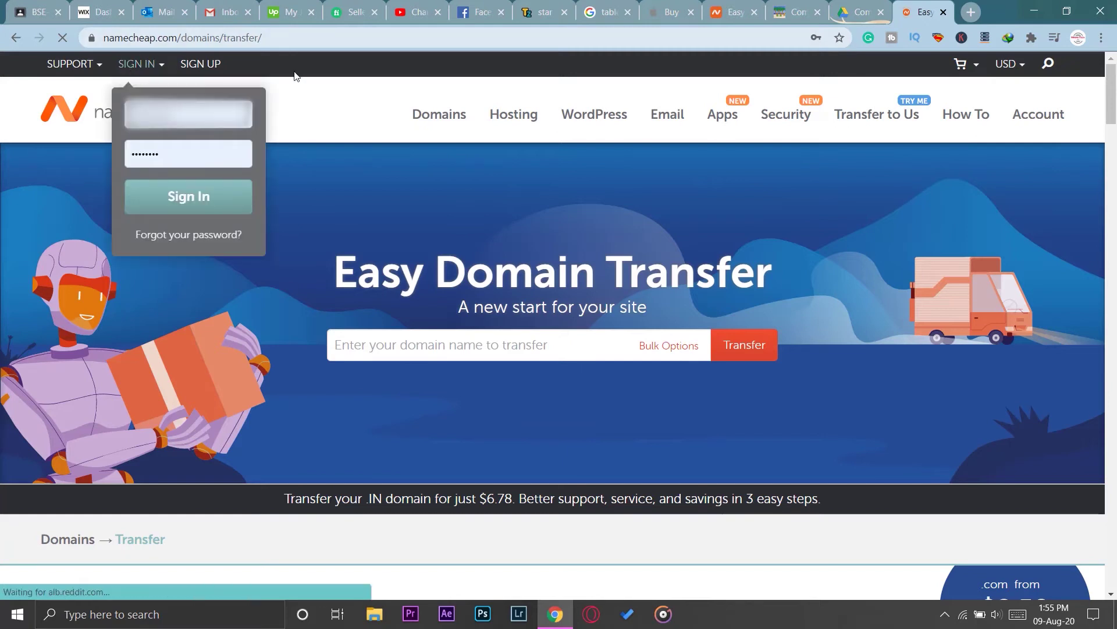
left_click(295, 76)
left_click(138, 64)
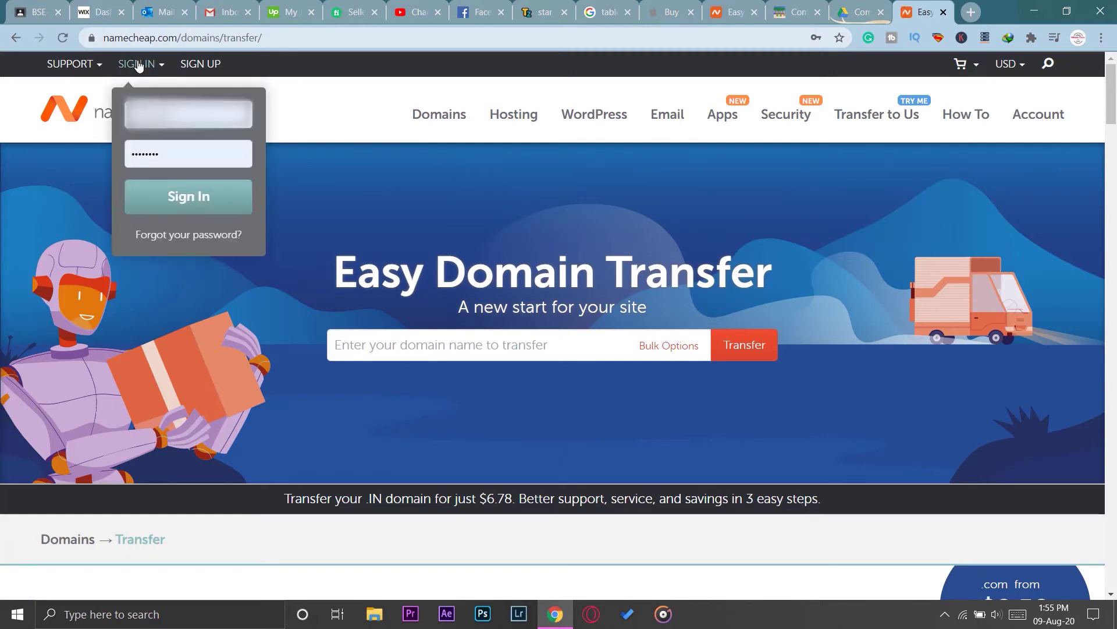
left_click(165, 198)
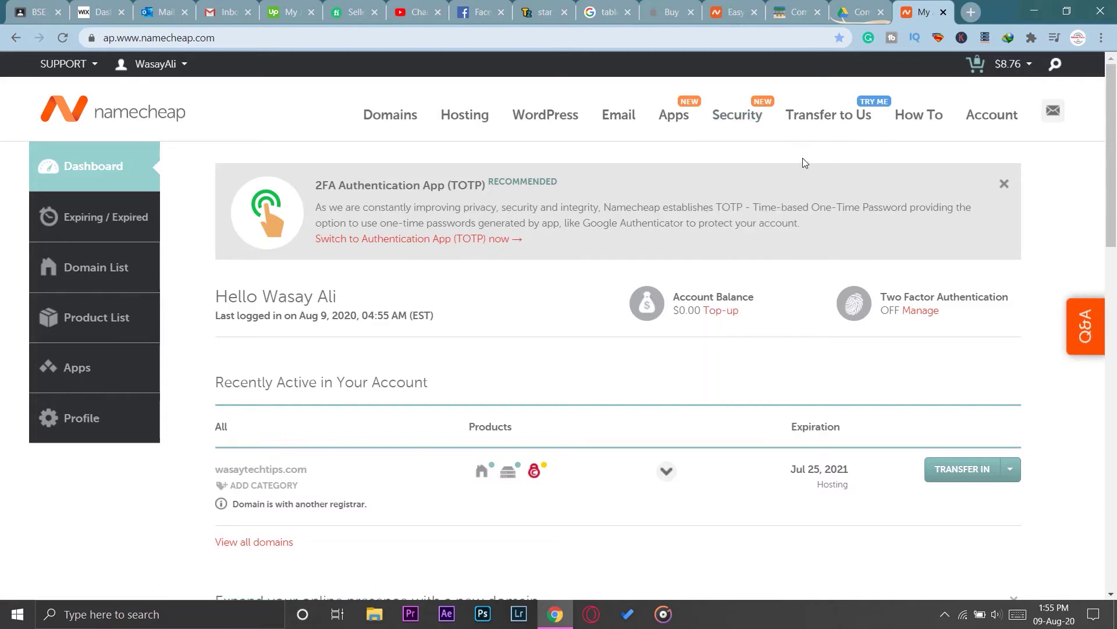
mouse_move(845, 123)
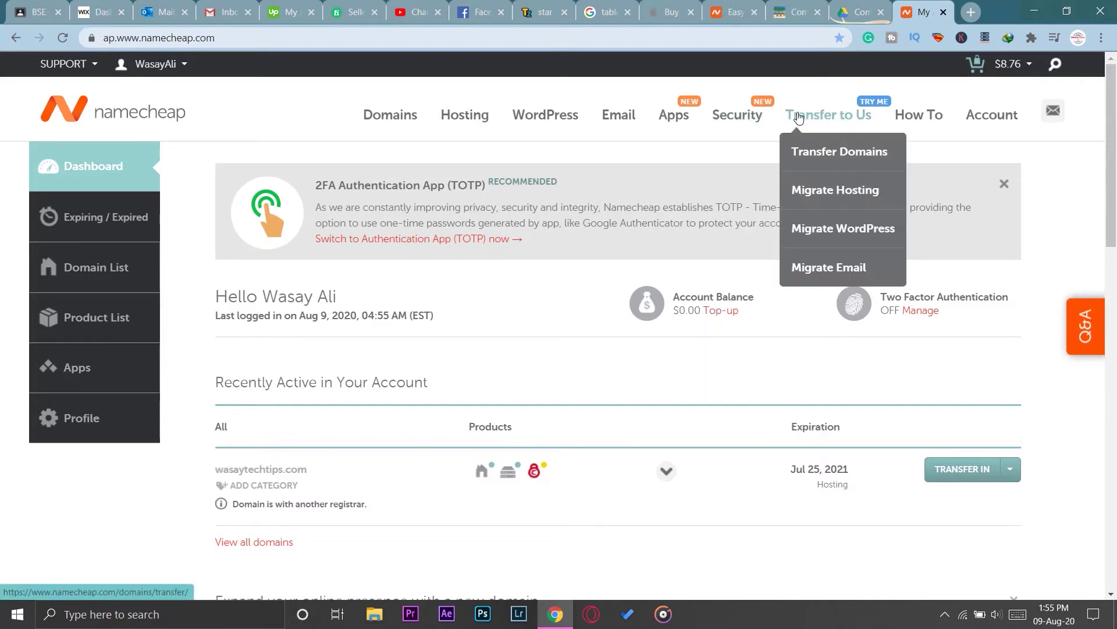
left_click(834, 159)
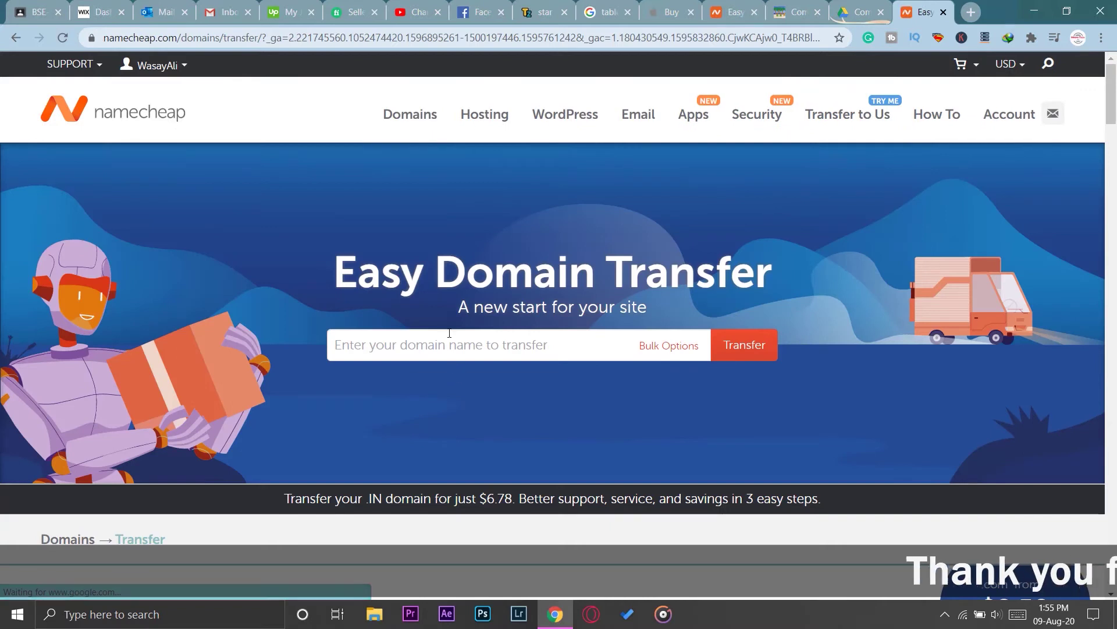
- Enter wasaytechtips.com and run Namecheap's transfer eligibility check
left_click(443, 339)
type("w")
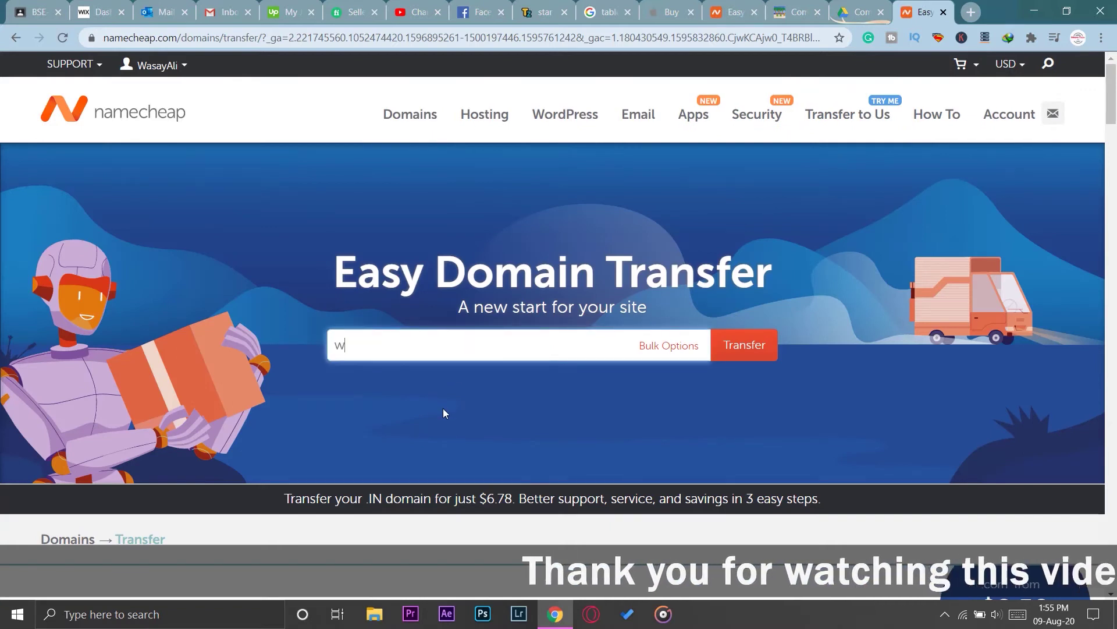
type("asaytechtips.com")
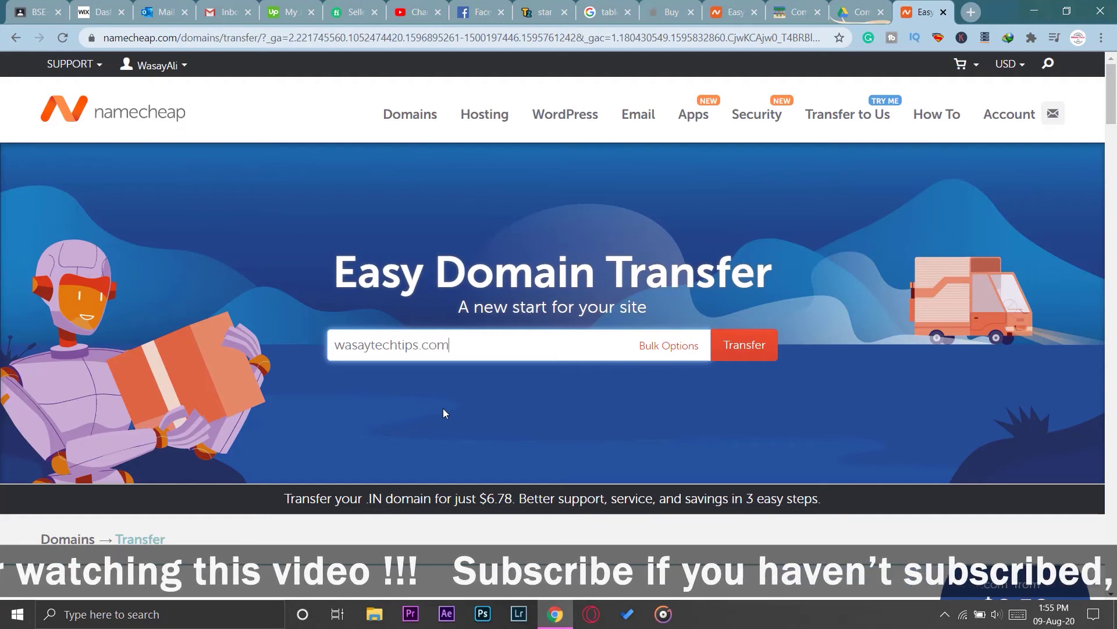
left_click(765, 348)
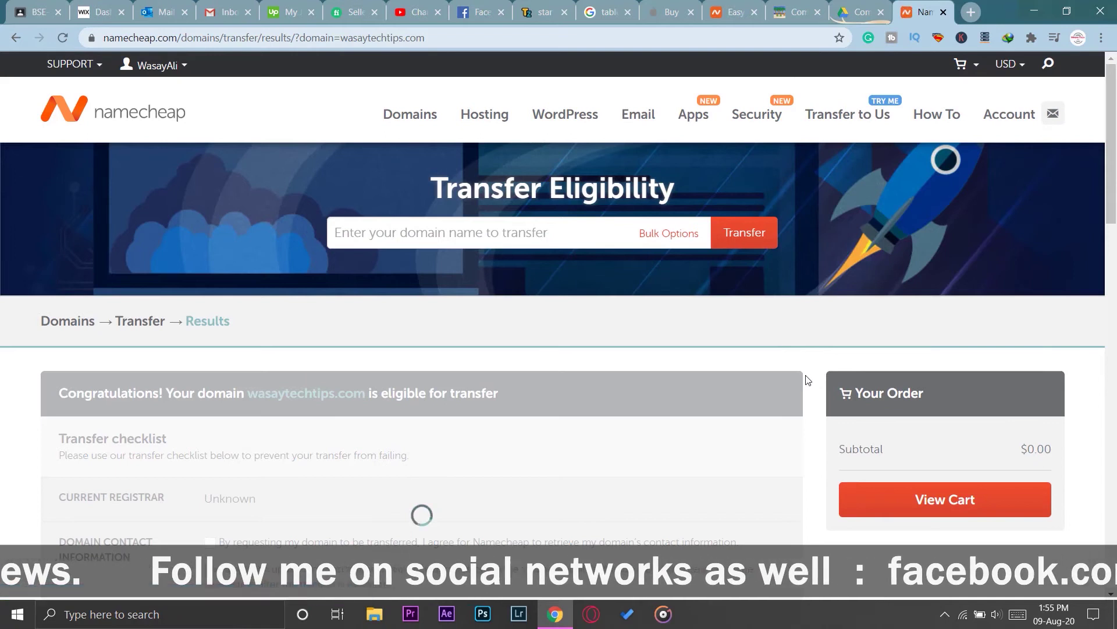
- Tick the domain contact information consent in the transfer checklist, then return to the code email
scroll(807, 380, "down", 4)
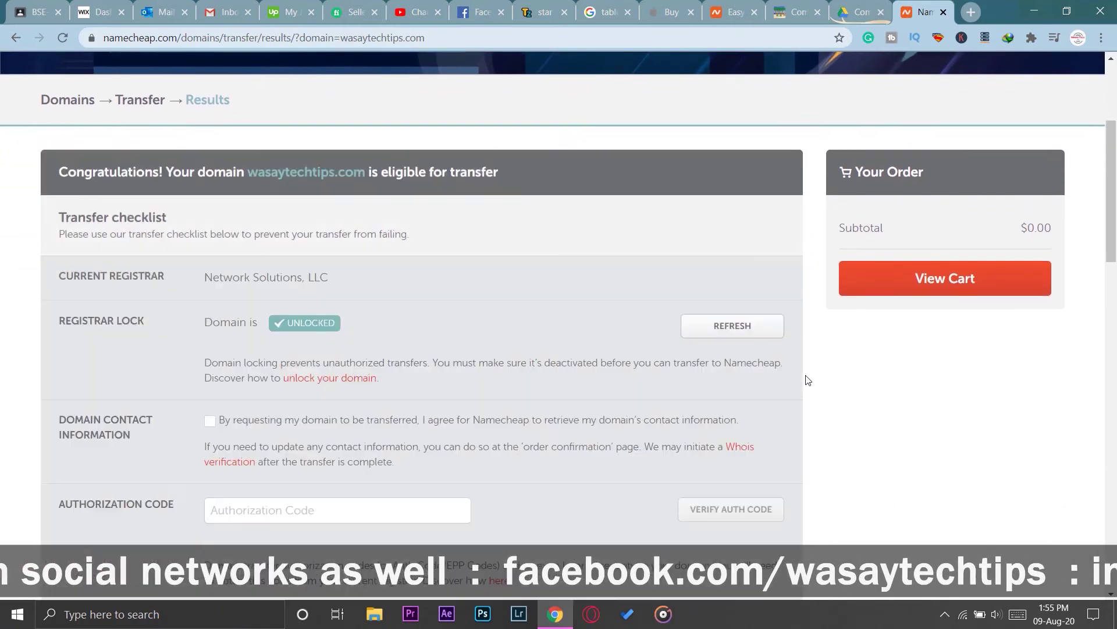
scroll(809, 380, "down", 1)
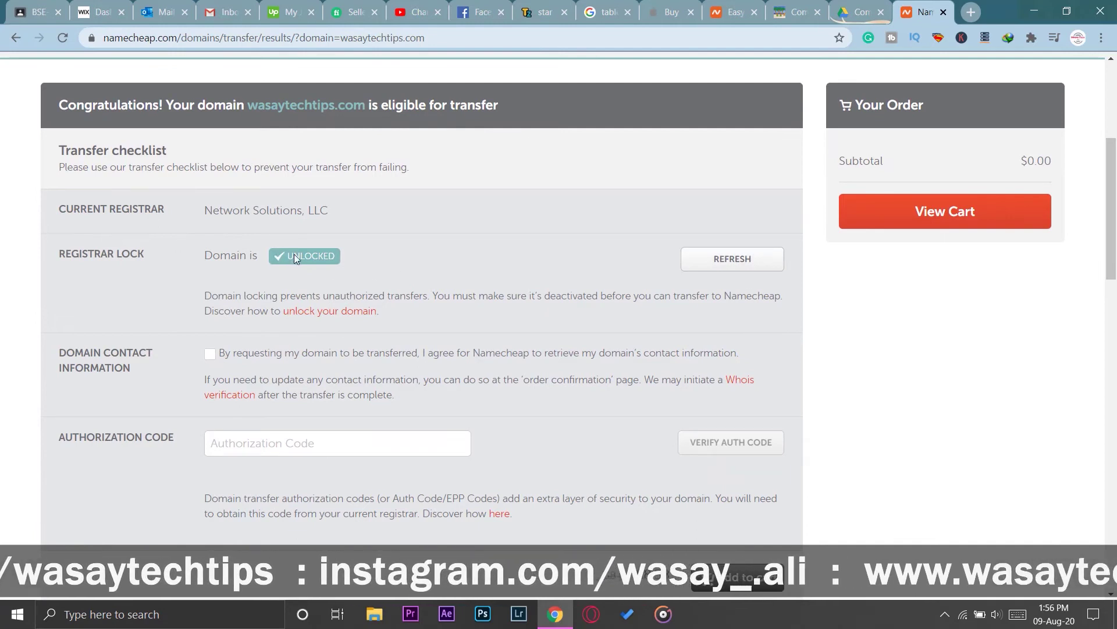
scroll(510, 257, "down", 1)
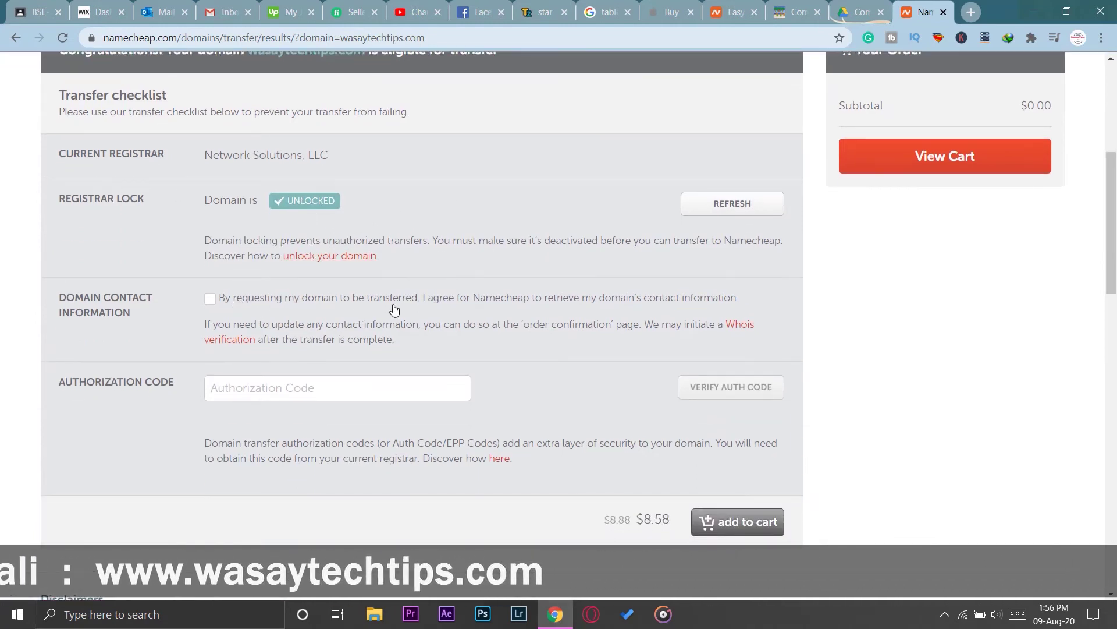
left_click(209, 299)
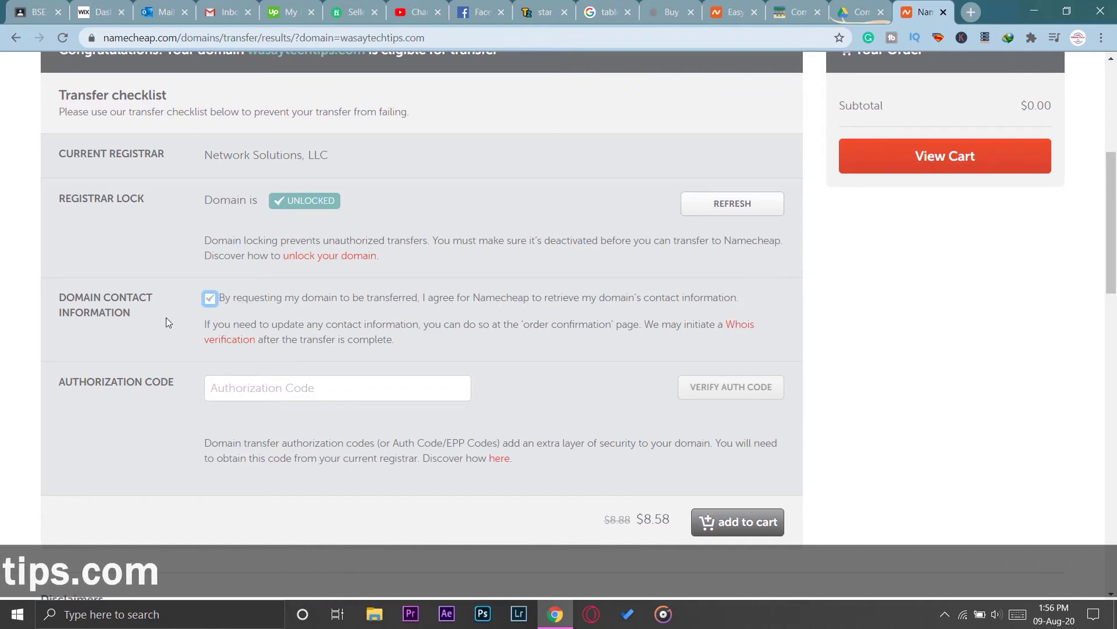
left_click(356, 395)
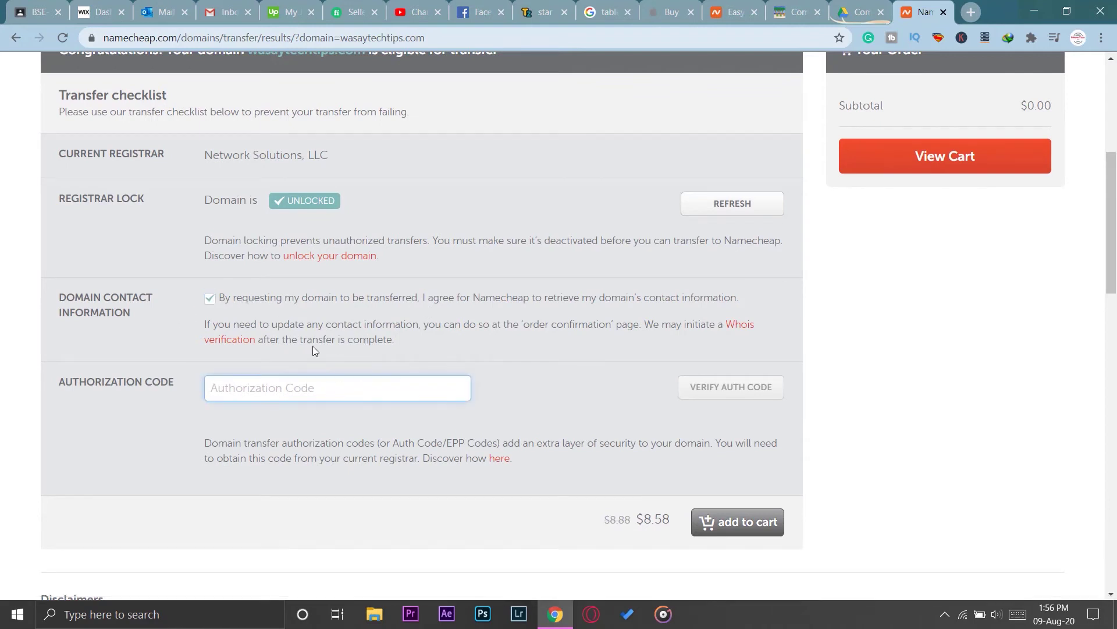
left_click(171, 4)
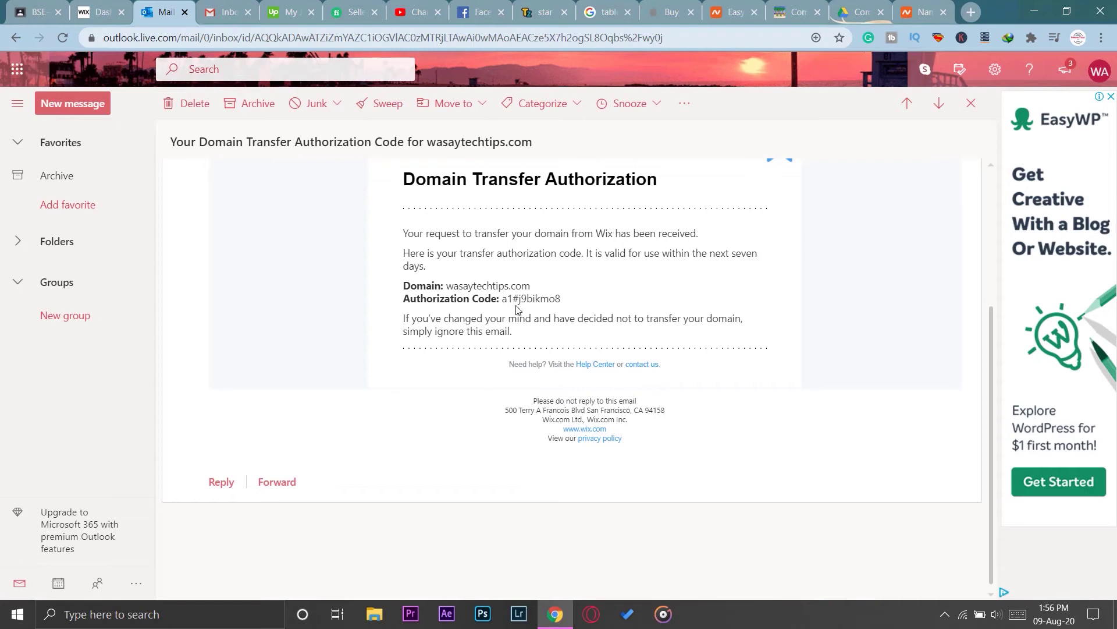
- Copy the authorization code from the Wix email and go back to Namecheap
left_click_drag(504, 299, 561, 298)
right_click(561, 299)
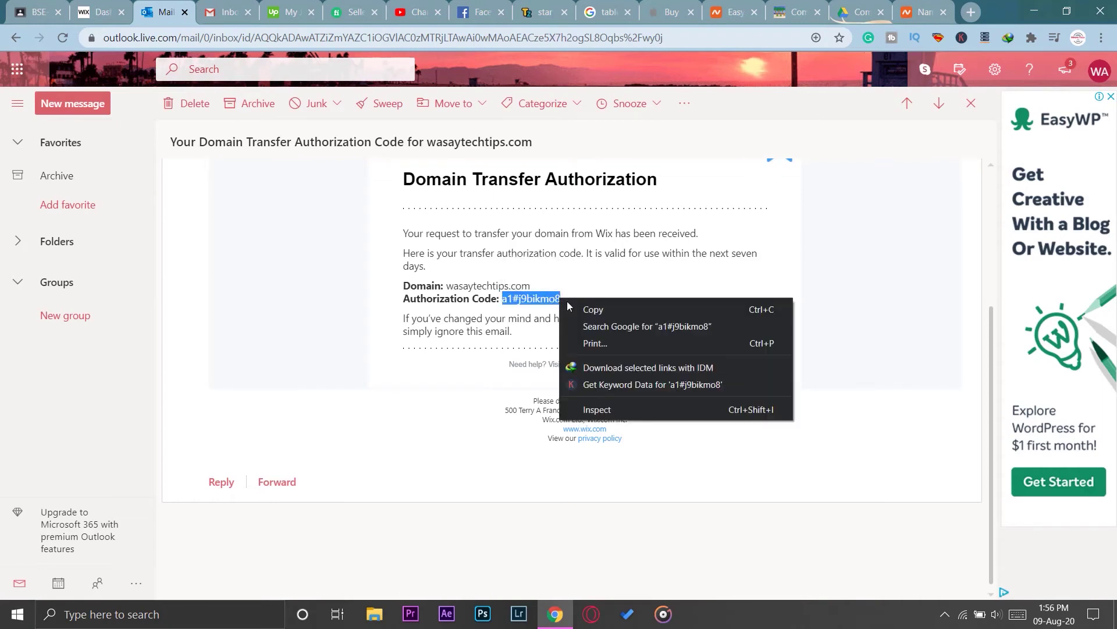
left_click(576, 309)
left_click(860, 11)
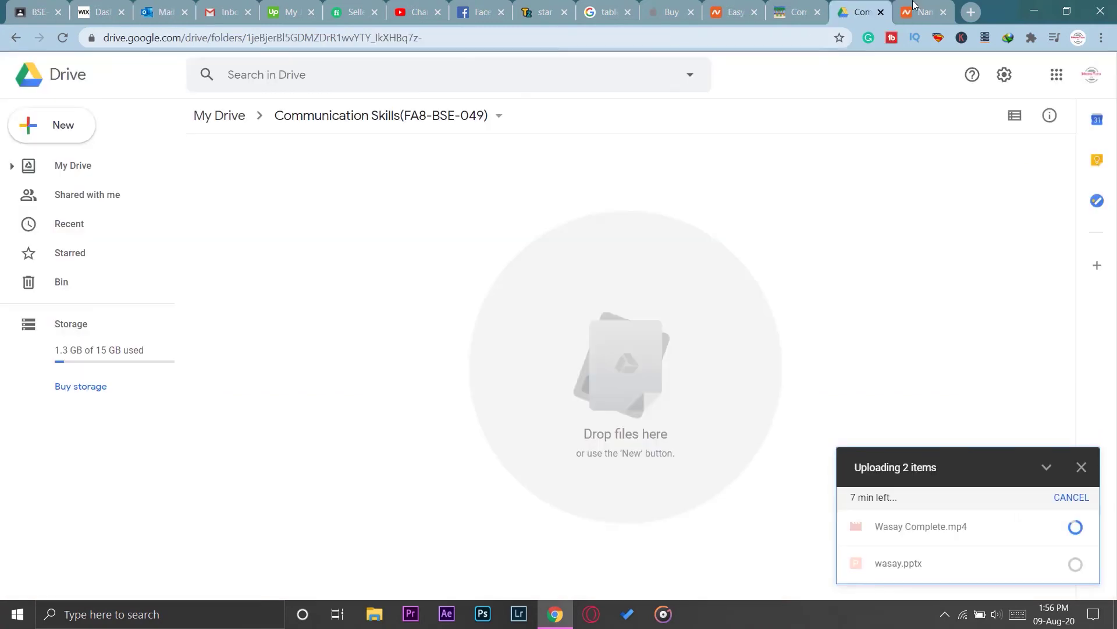
left_click(916, 8)
- Paste and verify the authorization code, then add the 1-year wasaytechtips.com transfer to the cart
right_click(252, 390)
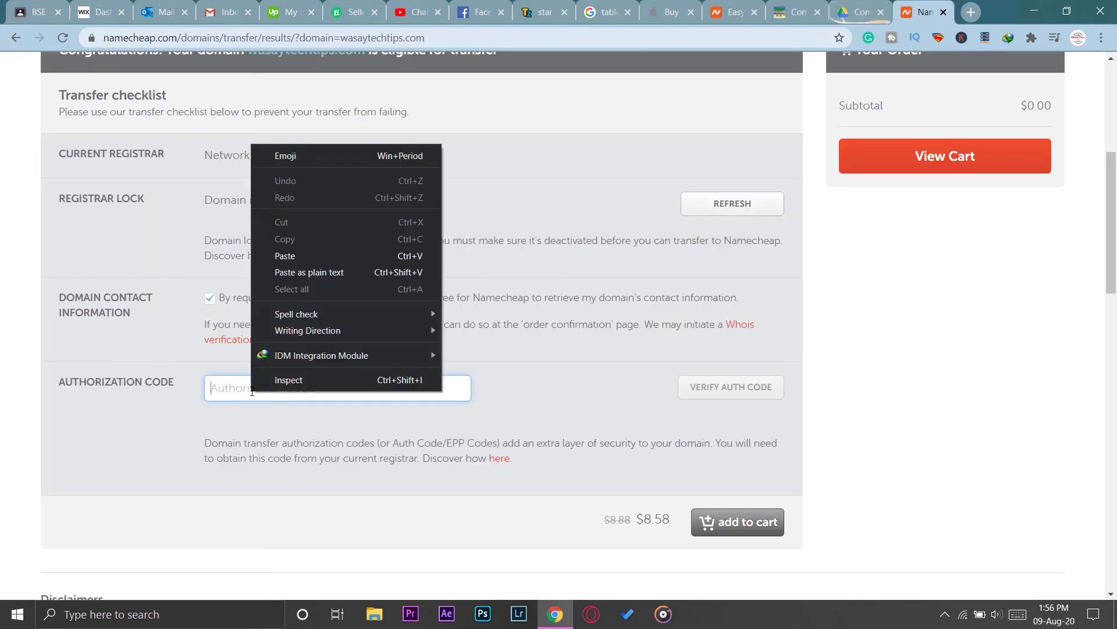
left_click(285, 256)
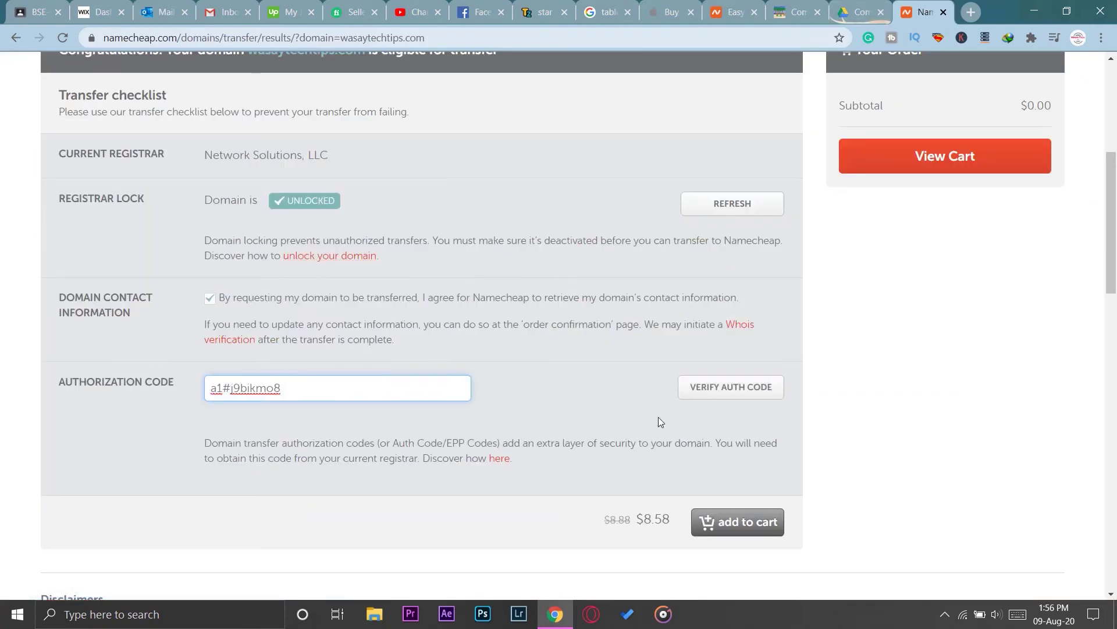
left_click(758, 387)
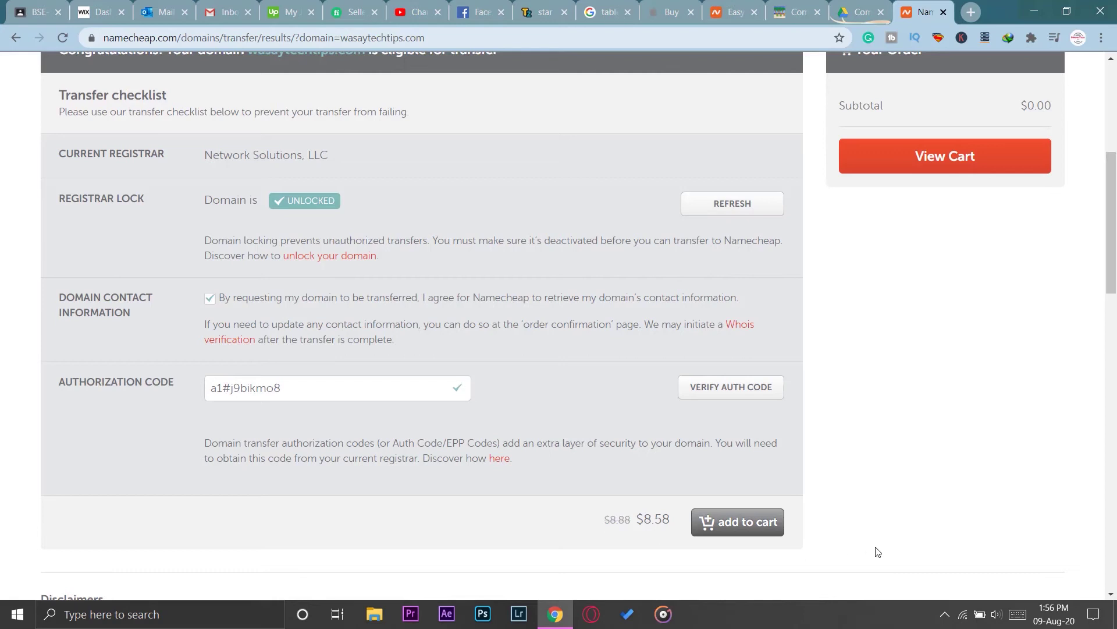
left_click(751, 524)
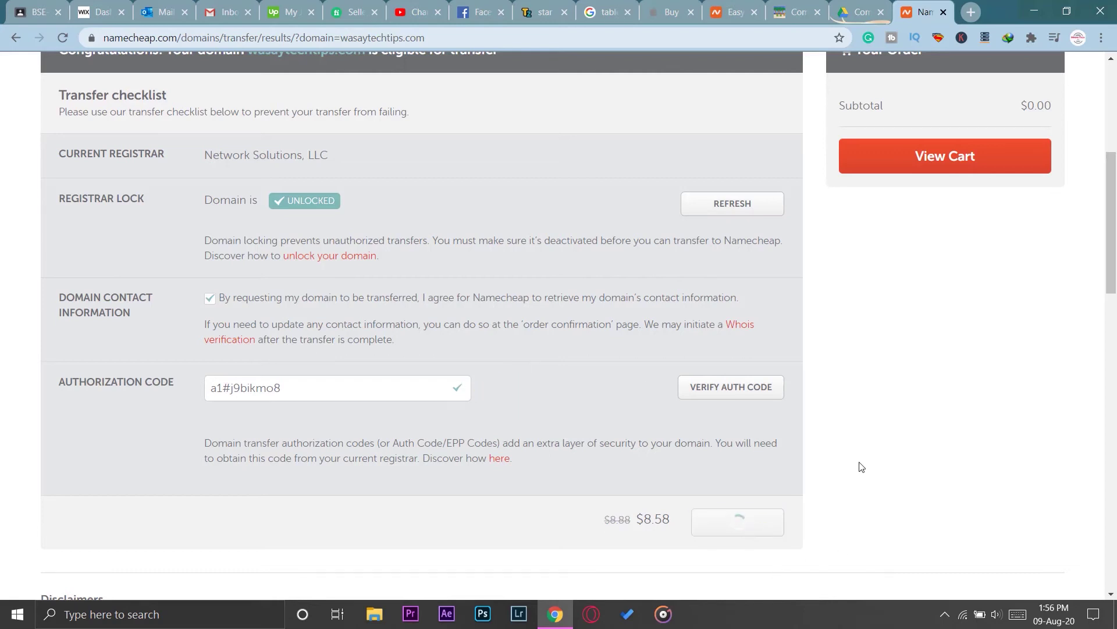
scroll(858, 464, "up", 3)
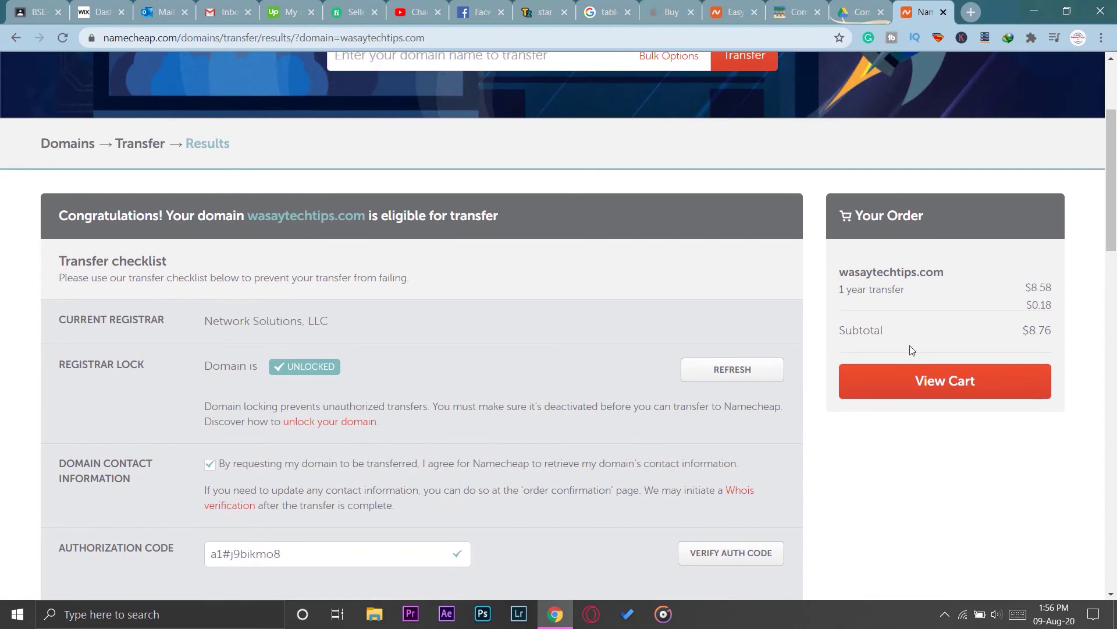
left_click(916, 378)
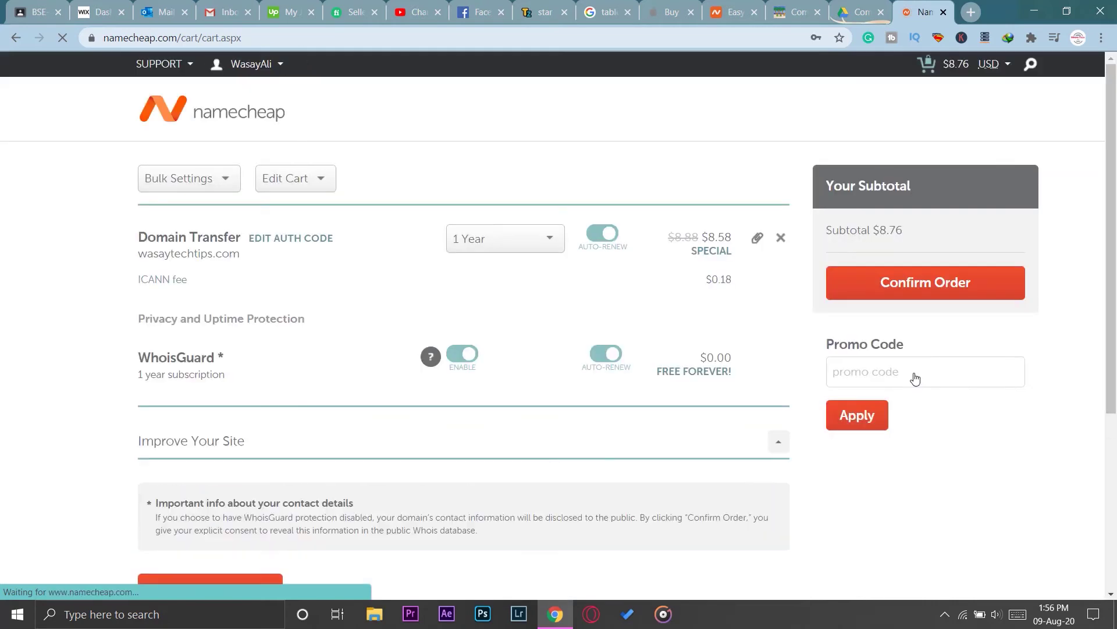
- Keep the cart's transfer duration at 1 Year and confirm the $8.76 order
scroll(913, 379, "down", 1)
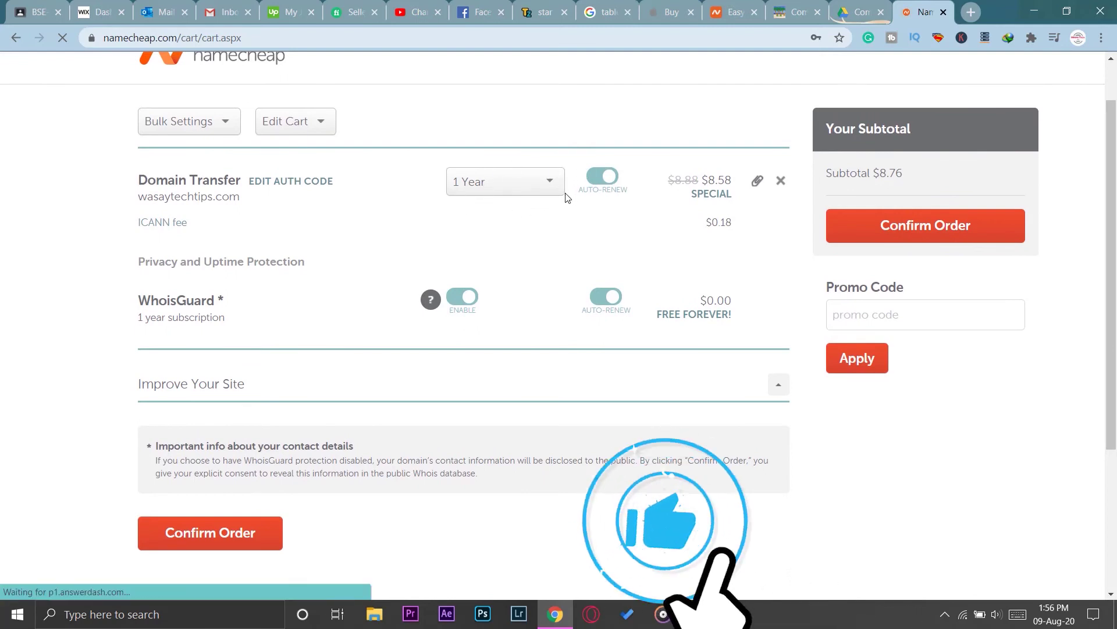
left_click(549, 186)
left_click(516, 209)
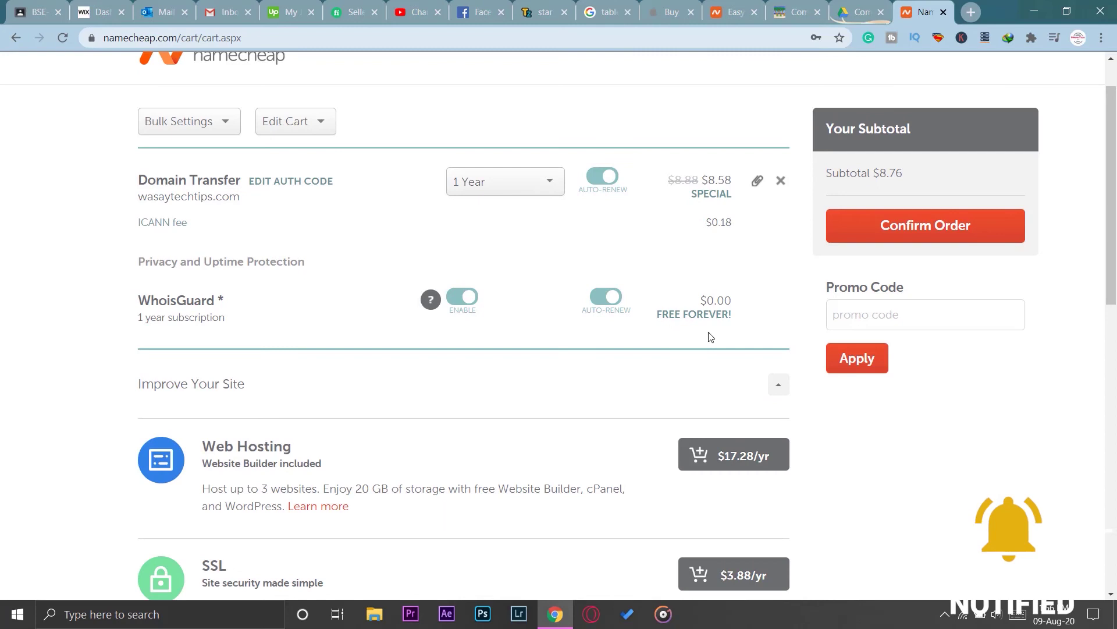
scroll(850, 291, "up", 1)
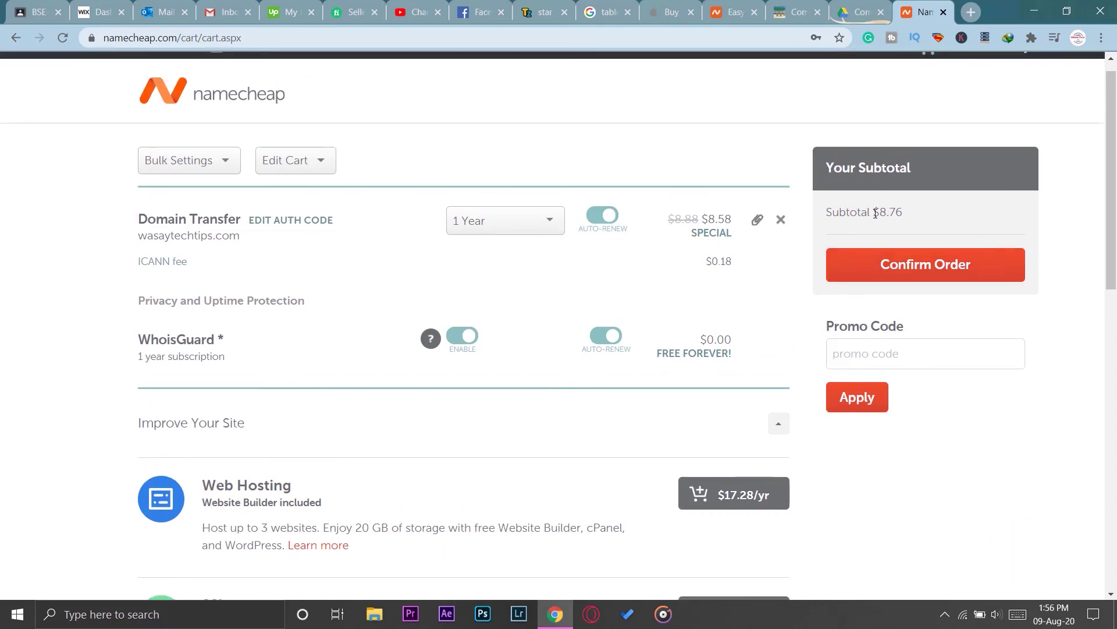
left_click(941, 267)
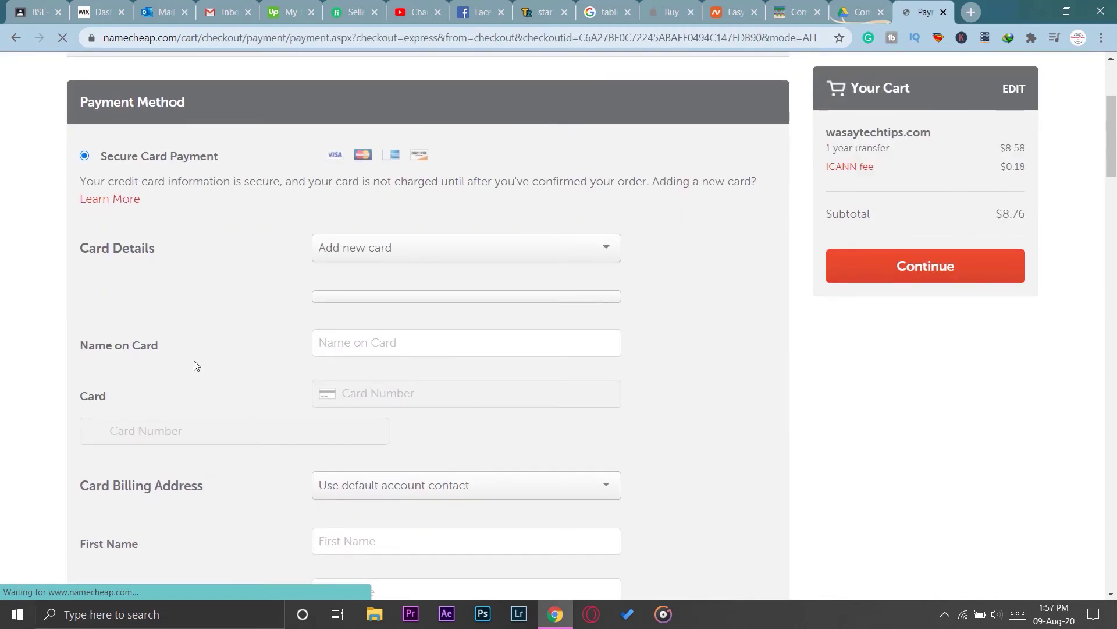
- Accept the default payment and auto-renewal settings and continue to the order review
scroll(196, 365, "down", 3)
scroll(196, 365, "up", 4)
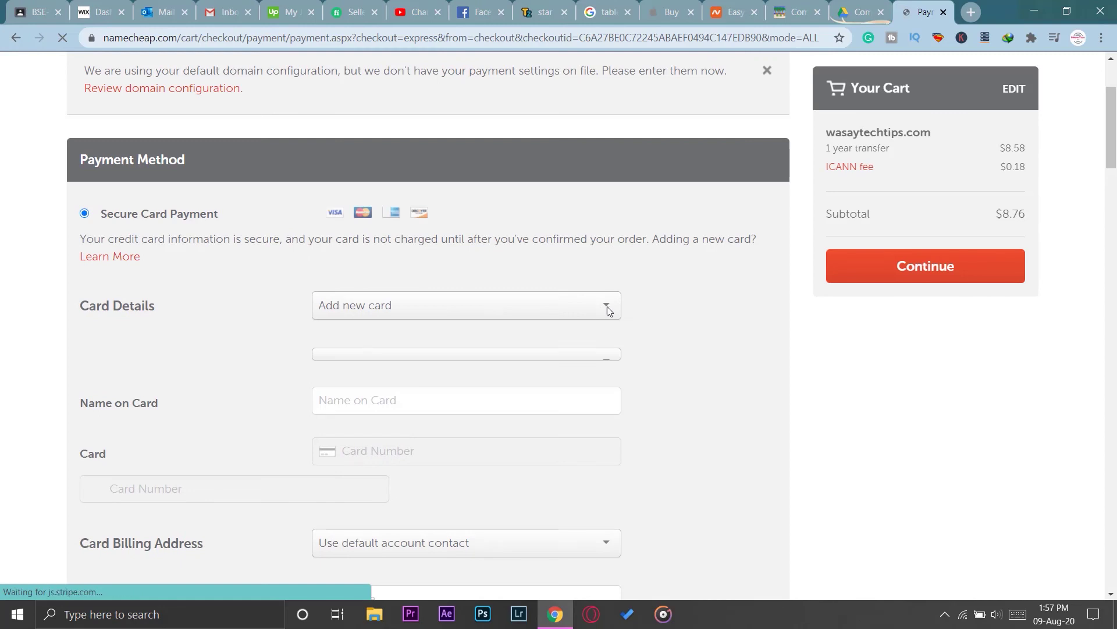
scroll(692, 399, "down", 10)
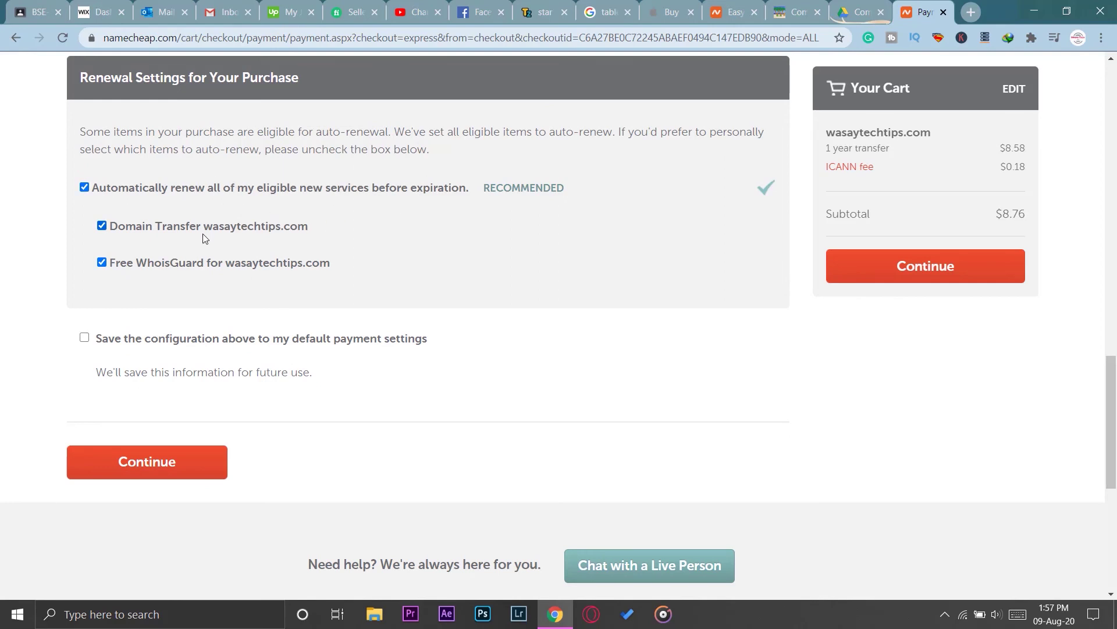
left_click(138, 471)
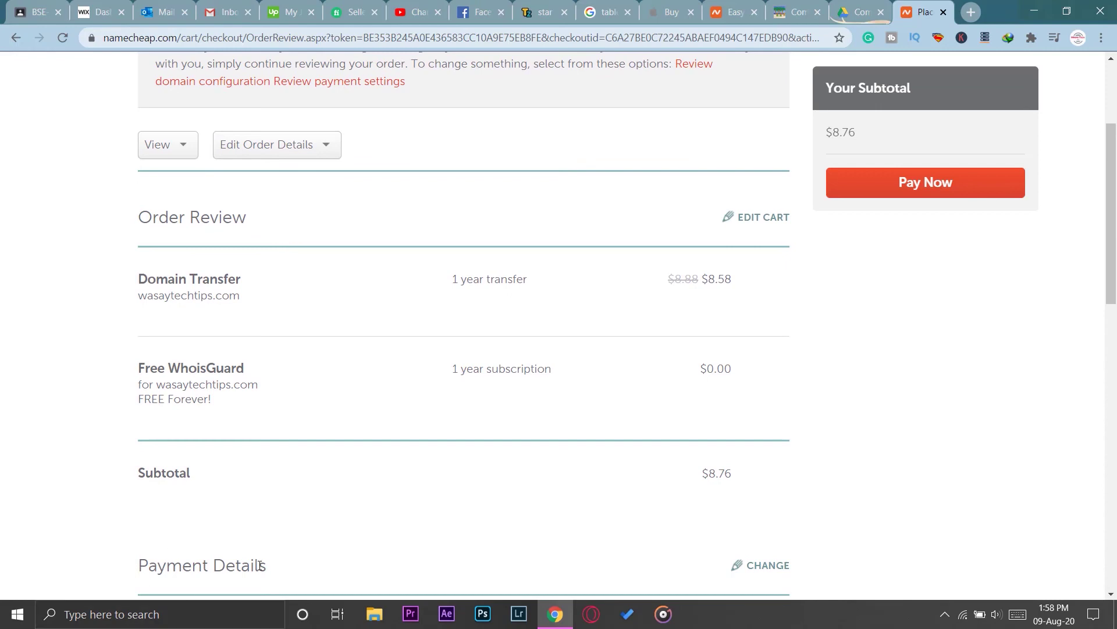
- Pay the $8.76 order for the wasaytechtips.com domain transfer
left_click(961, 184)
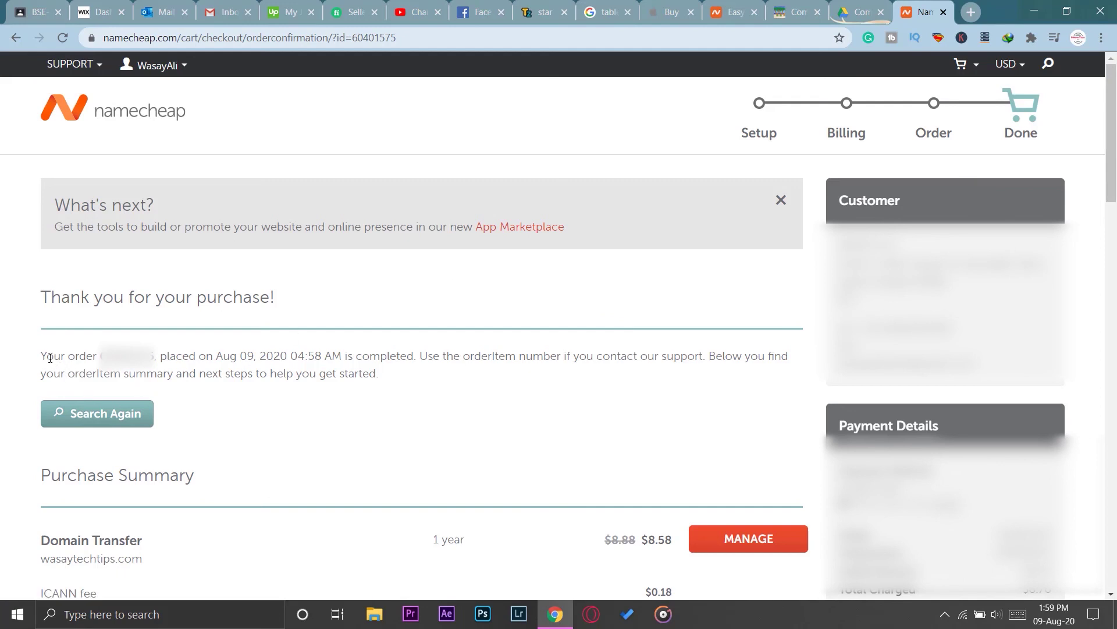
left_click_drag(45, 355, 402, 355)
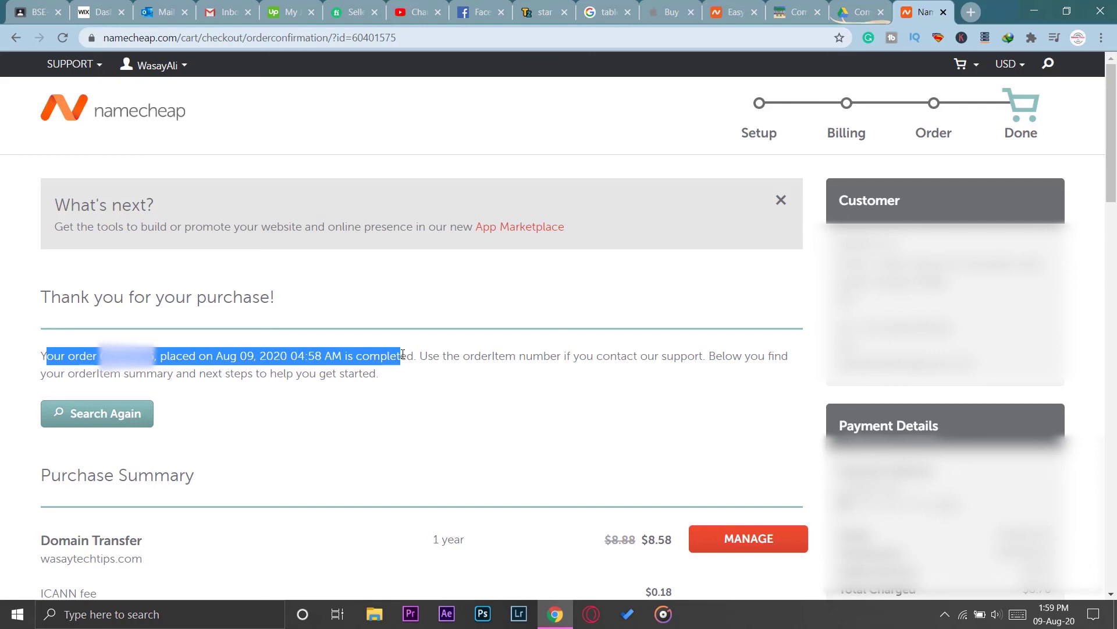
left_click(434, 361)
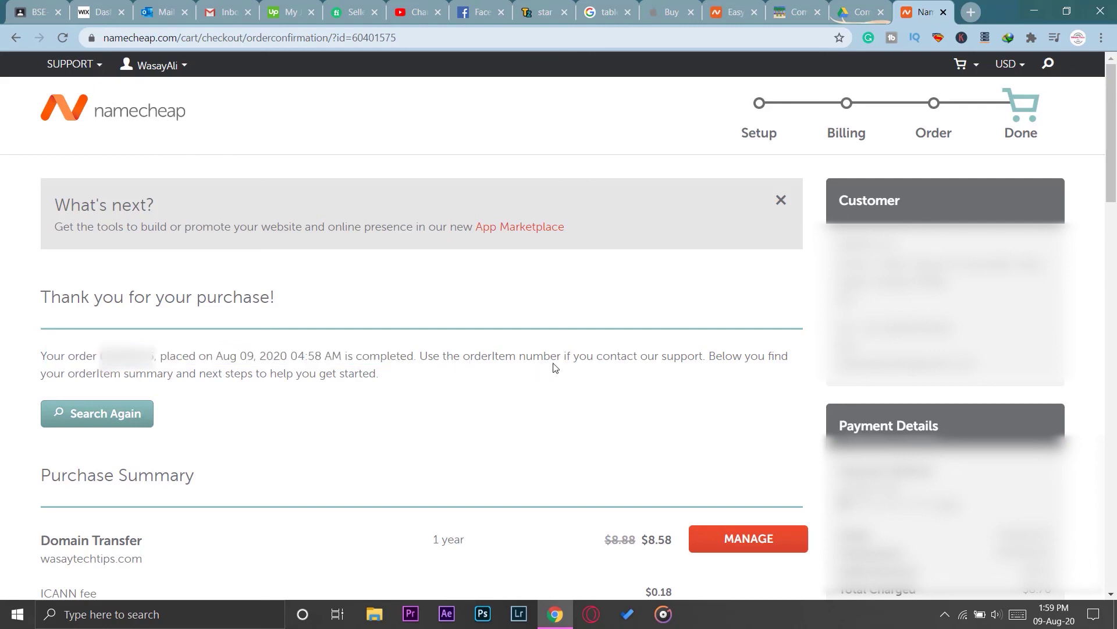